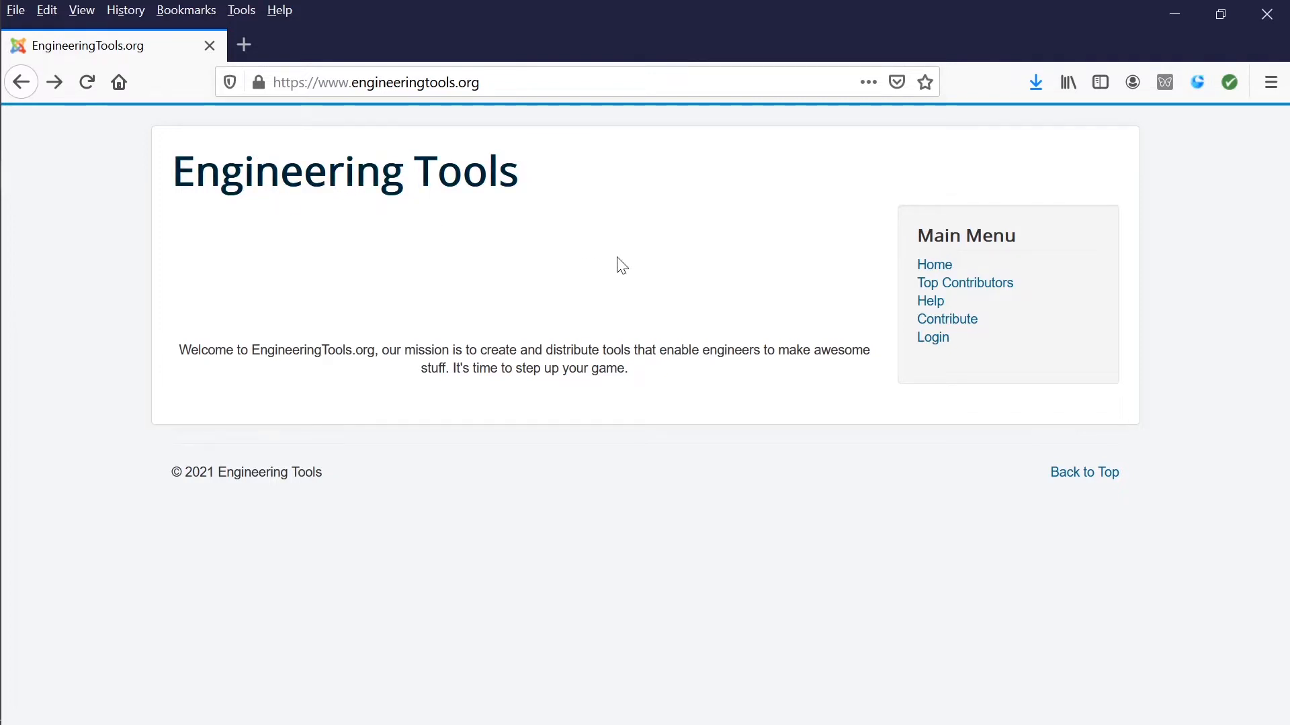
# Step: Download Example Model 01 from the Example Model Library in the site's help articles and save the archive
pyautogui.click(929, 301)
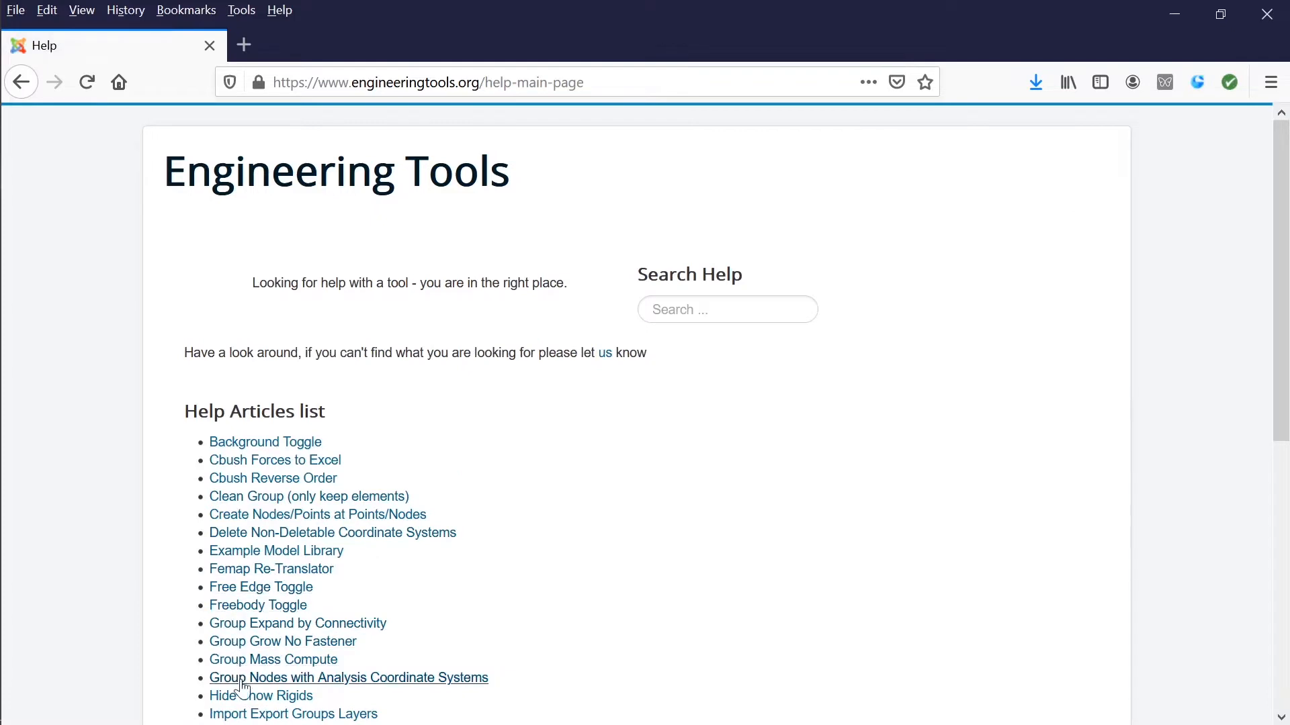
pyautogui.click(282, 551)
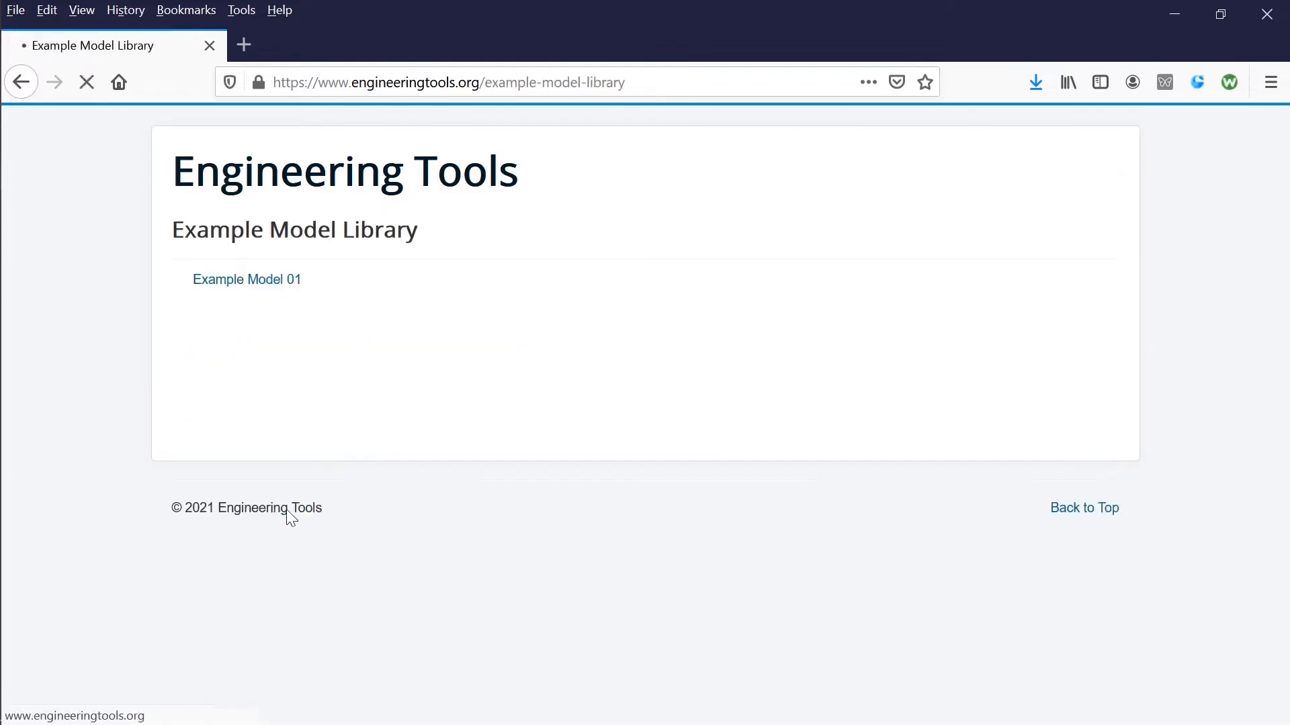
pyautogui.click(264, 281)
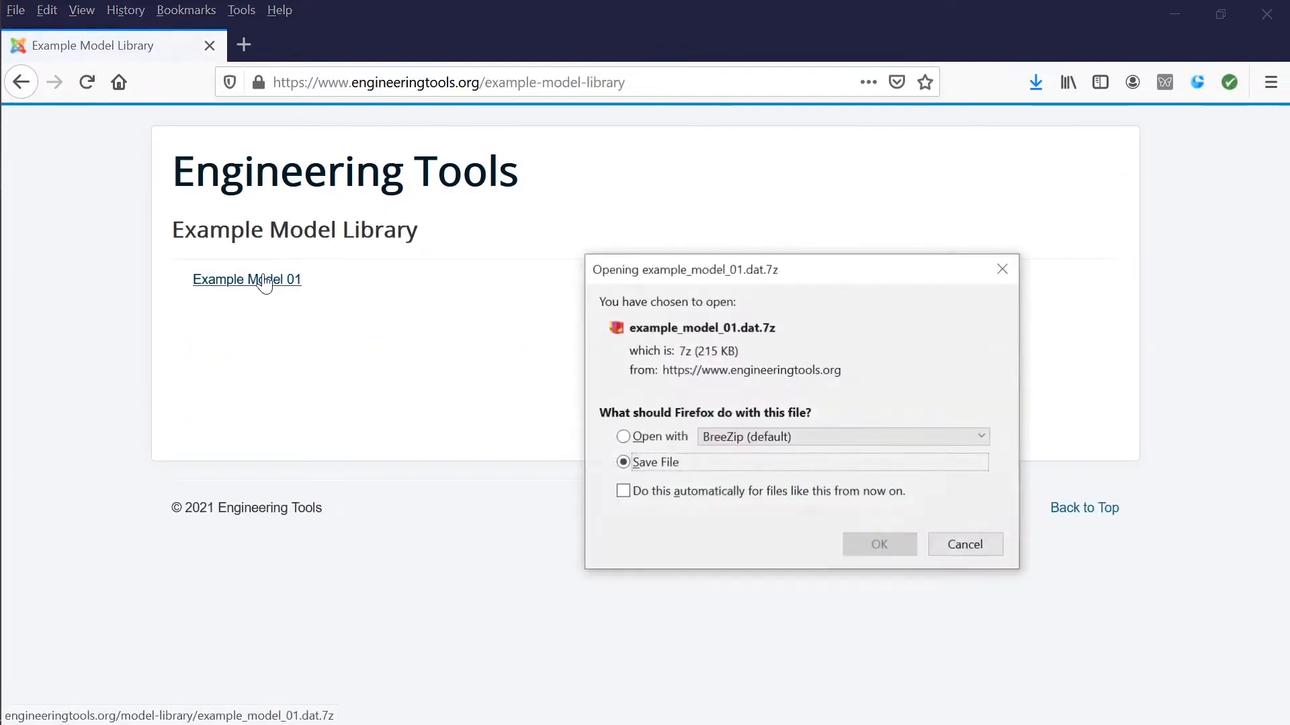
pyautogui.click(860, 546)
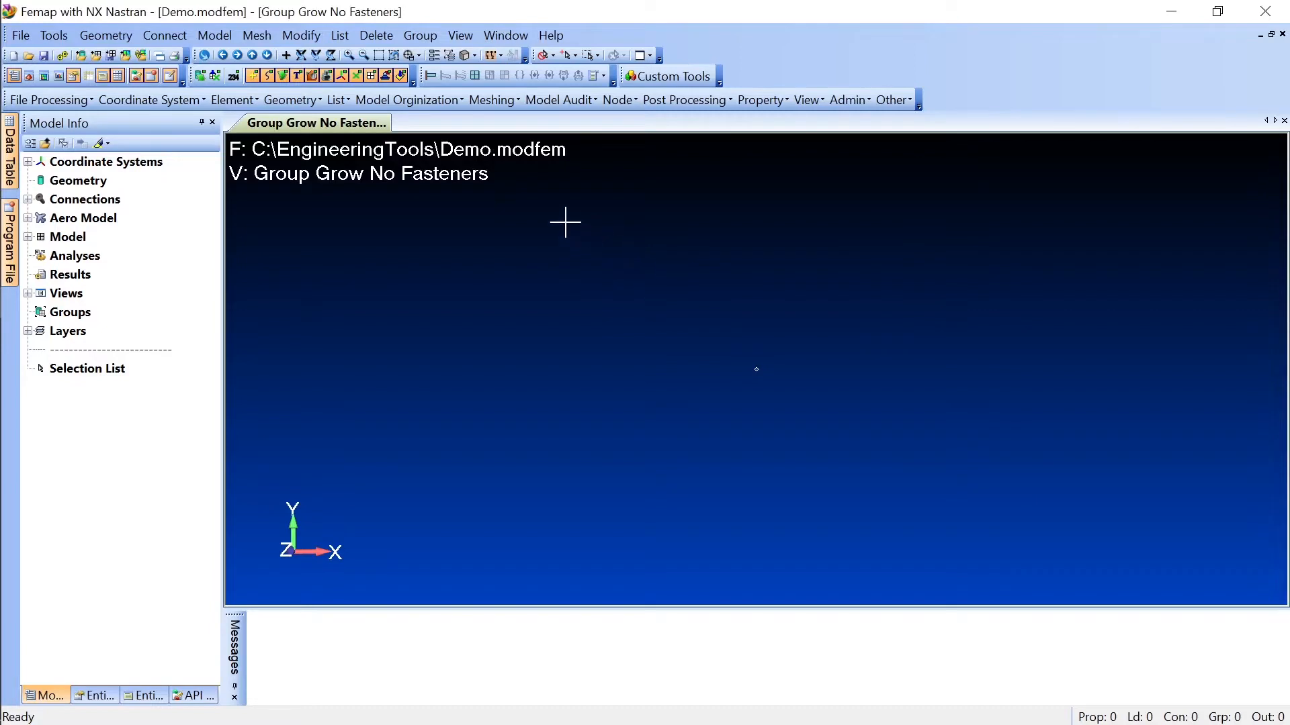
# Step: In Femap, import the NX Nastran analysis model from the example_model_01.dat(1) folder inside GGNF
pyautogui.click(25, 34)
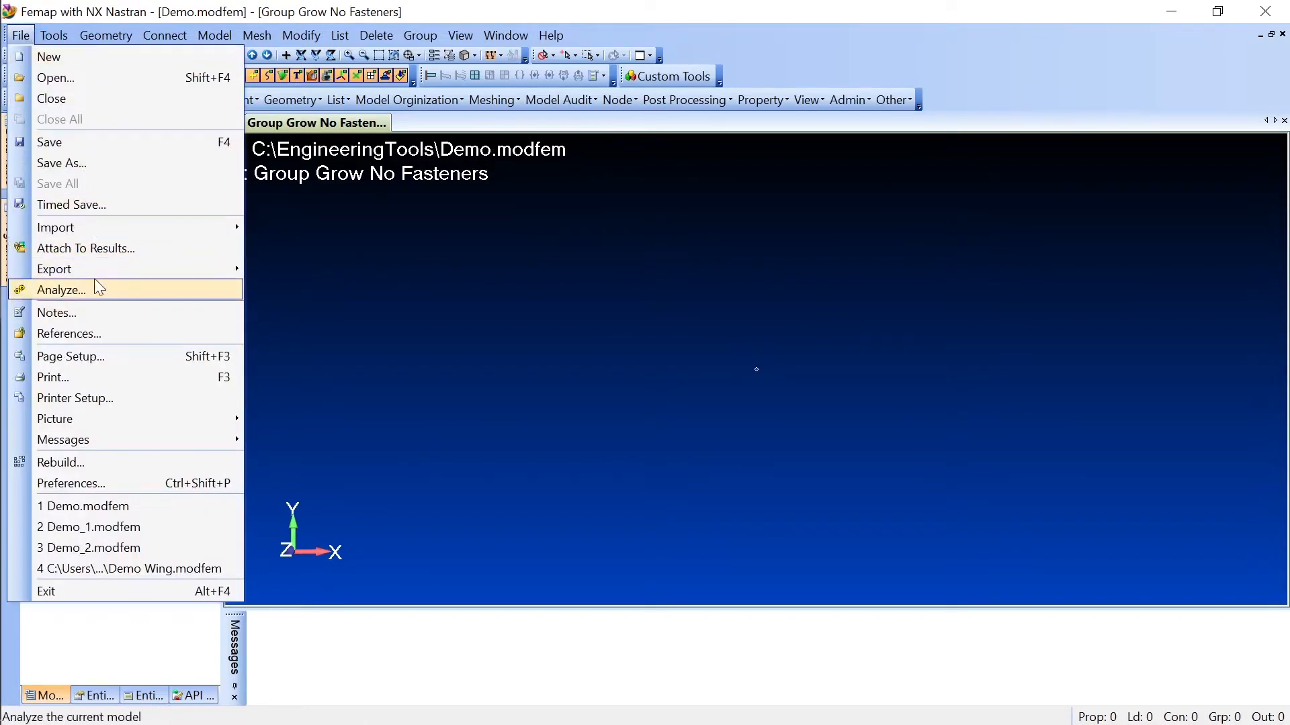
pyautogui.moveTo(104, 230)
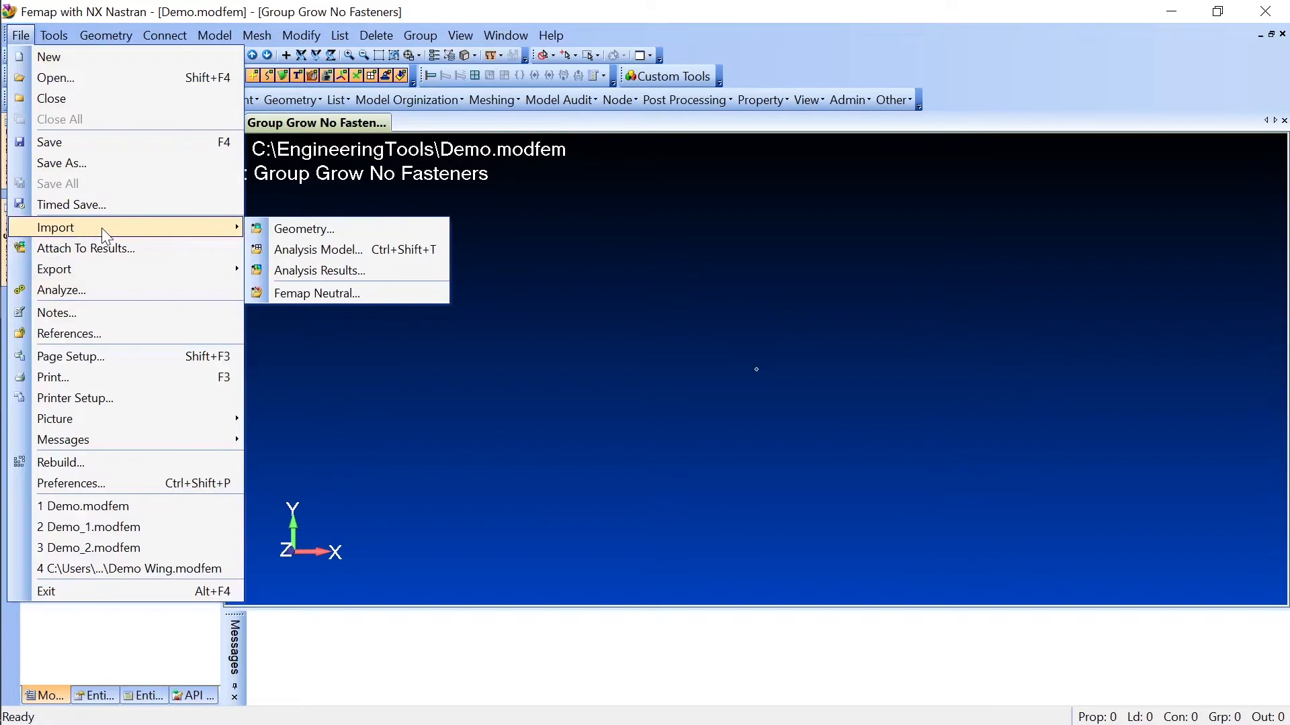
pyautogui.click(318, 250)
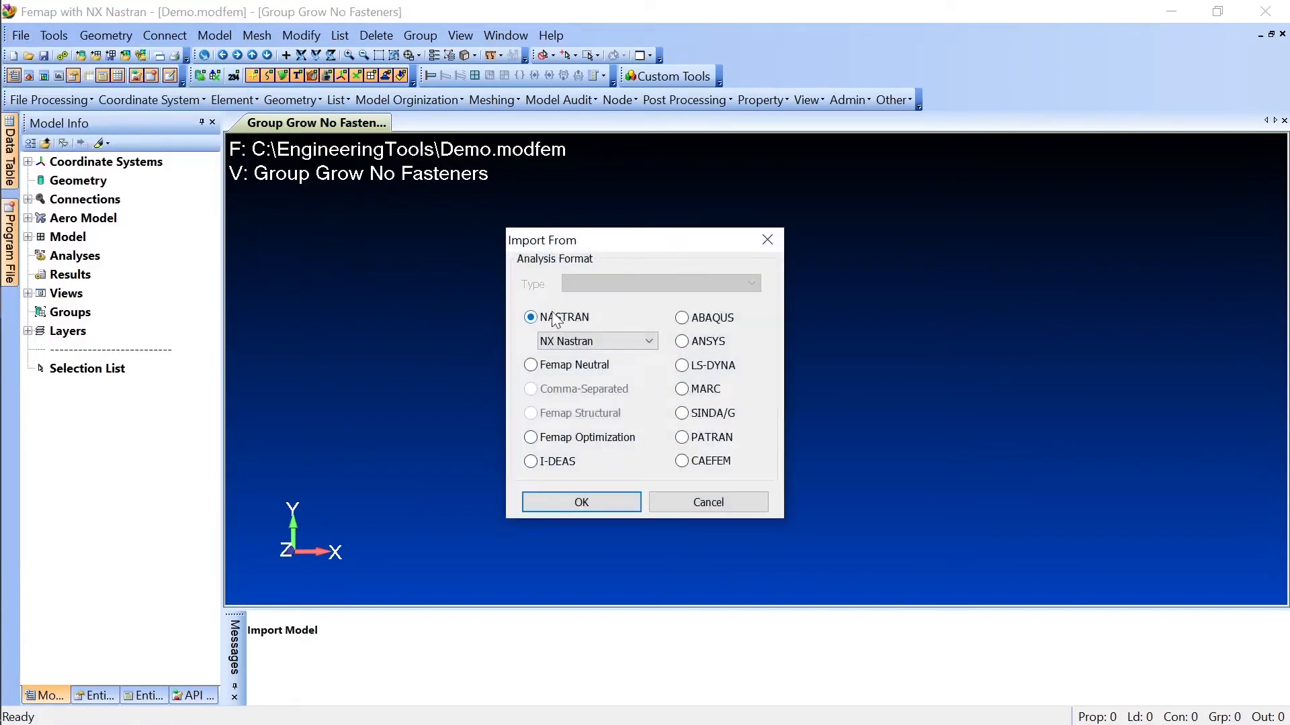
pyautogui.click(607, 500)
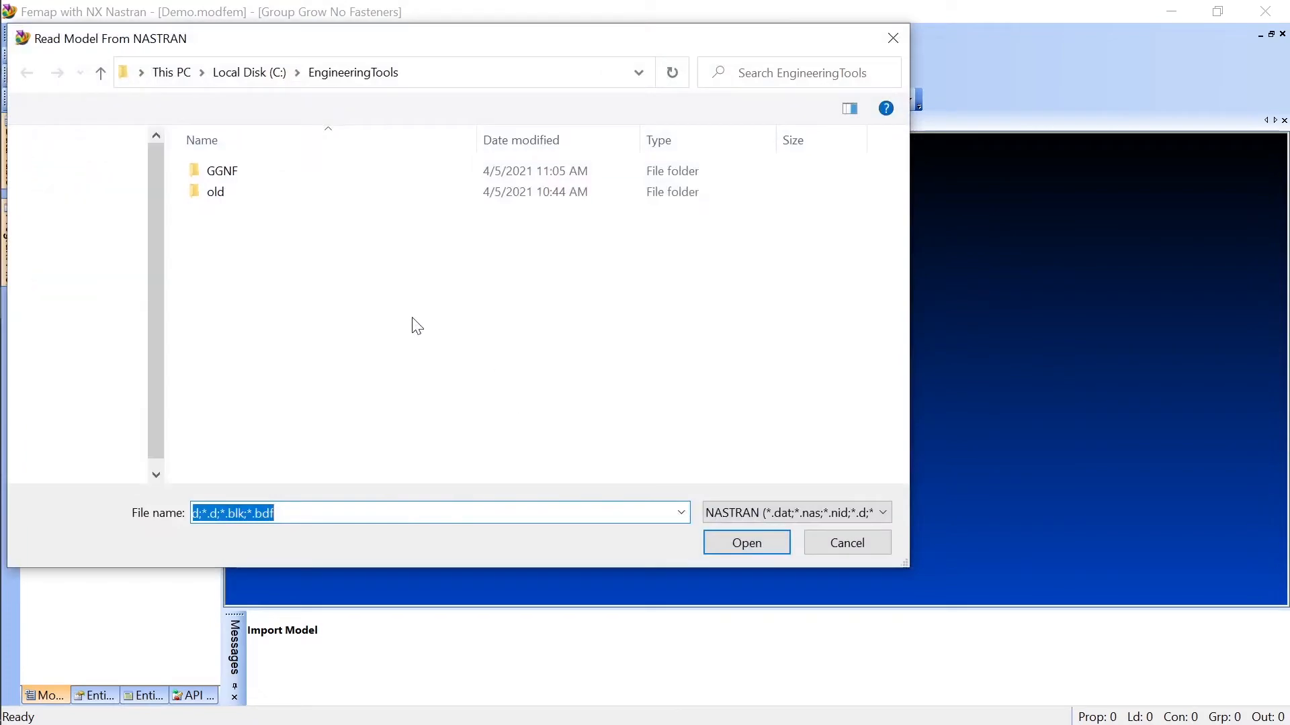
pyautogui.doubleClick(236, 176)
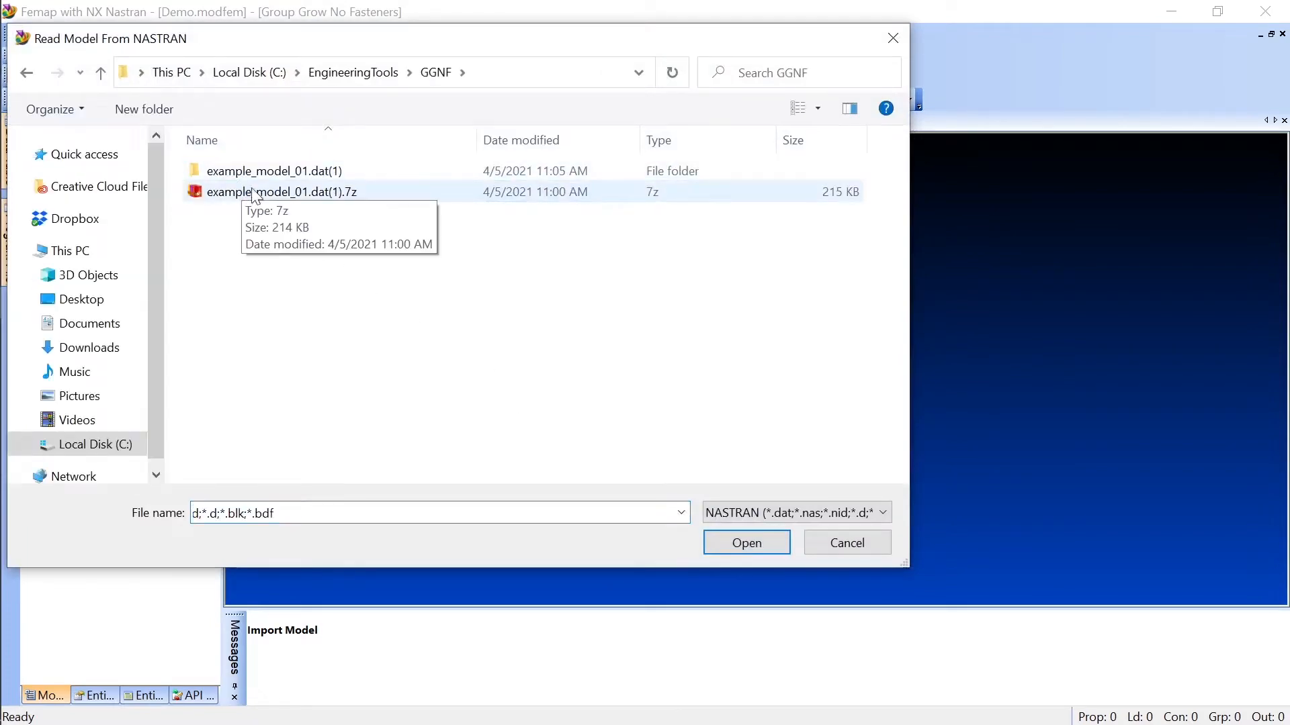
pyautogui.doubleClick(272, 173)
pyautogui.click(270, 176)
pyautogui.click(746, 545)
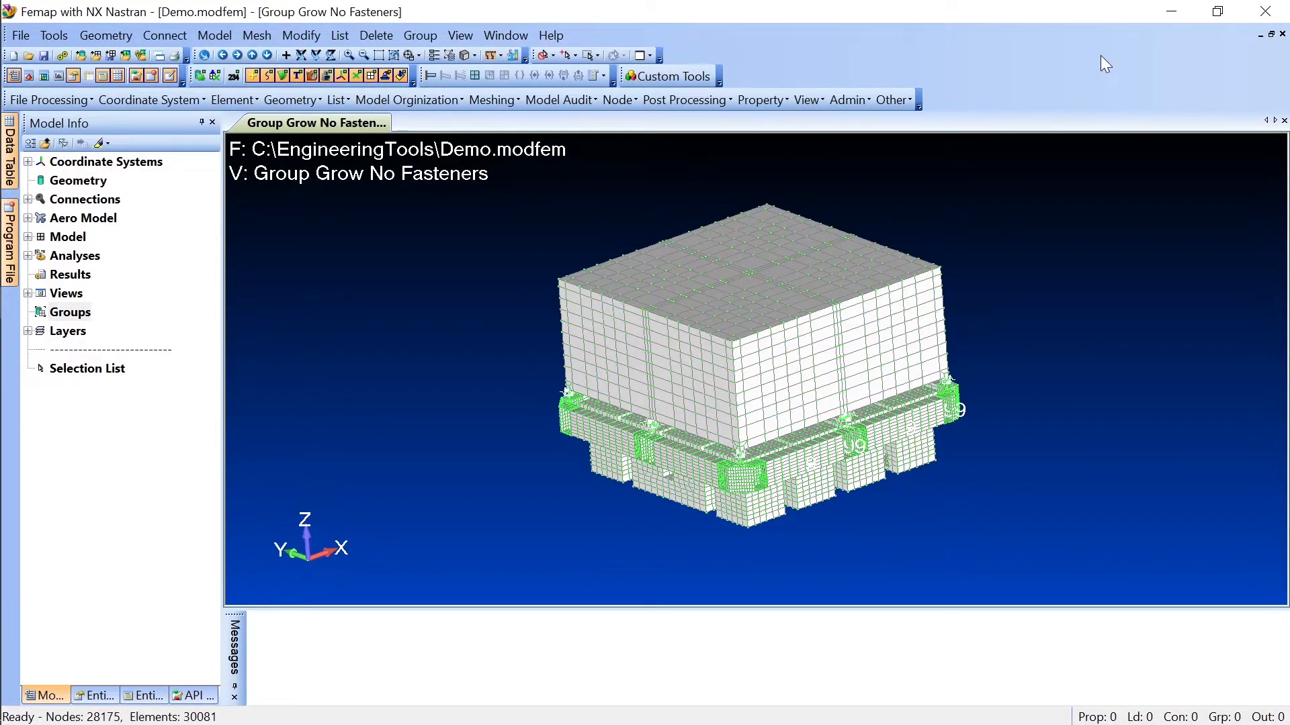
# Step: Create a new group with ID 1 titled Body
pyautogui.moveTo(1059, 240); pyautogui.dragTo(820, 360, button='middle')
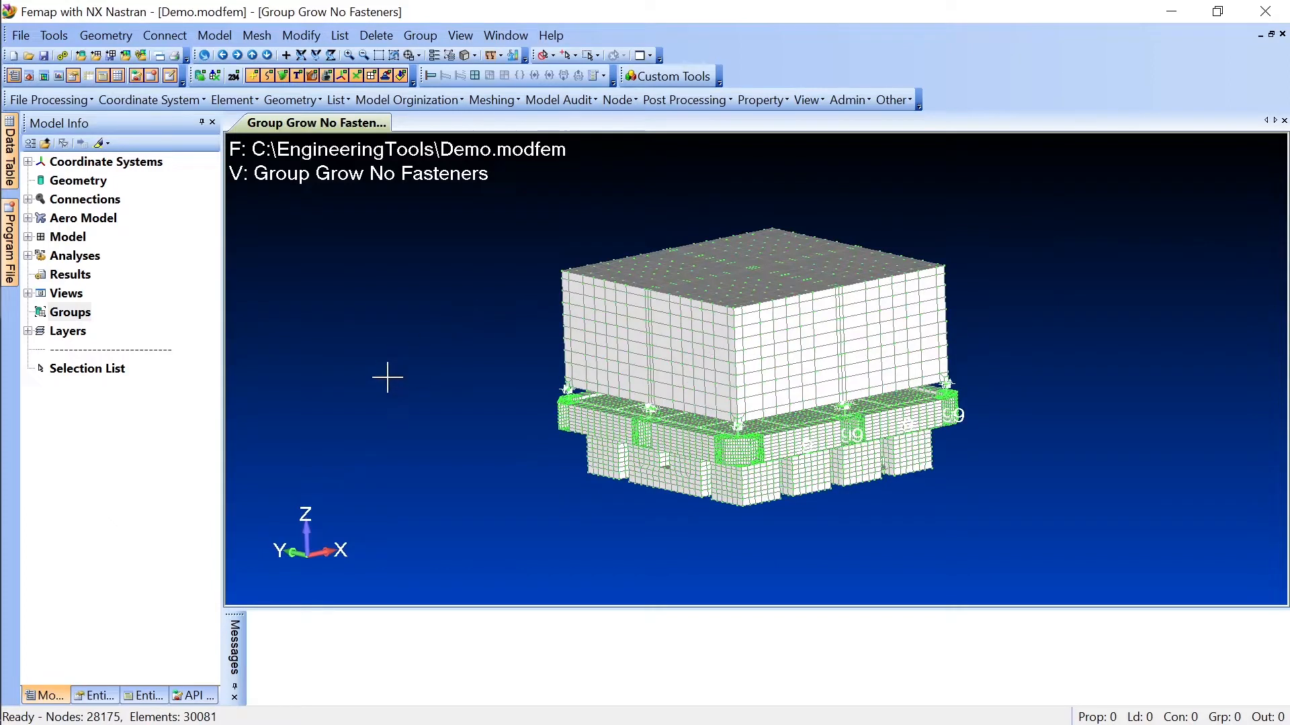
pyautogui.rightClick(71, 315)
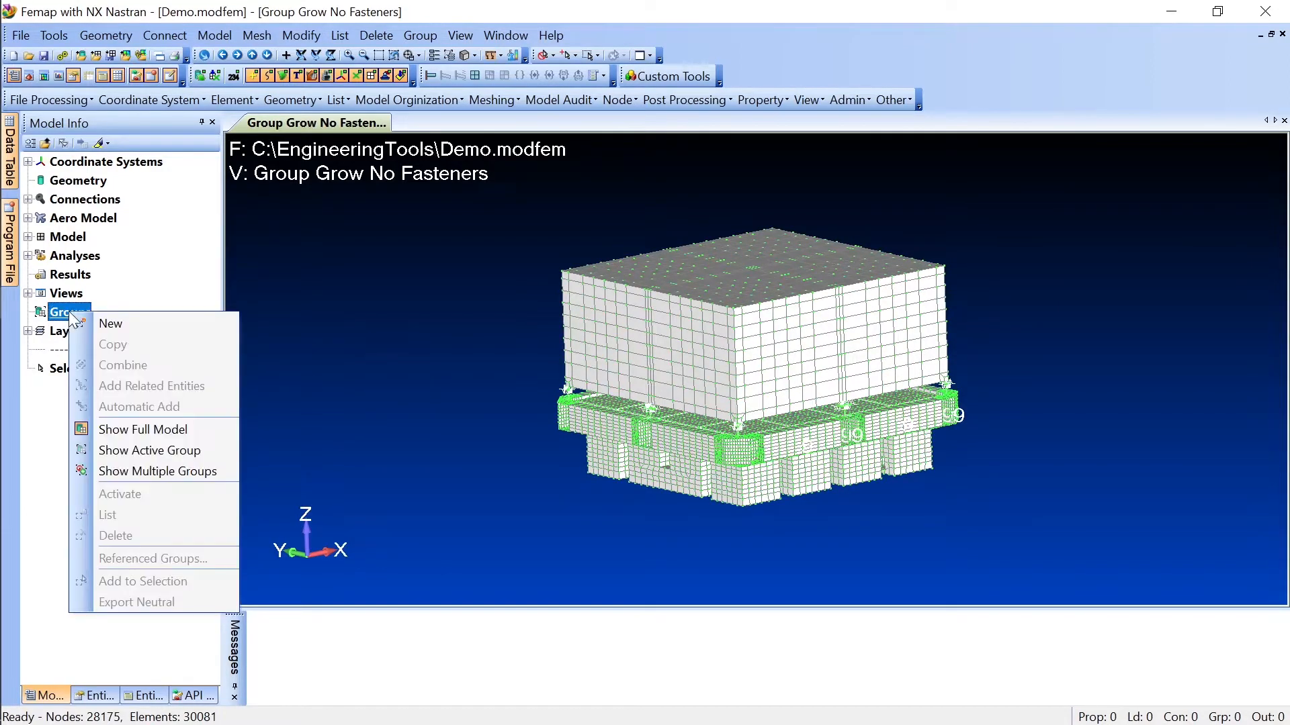
pyautogui.click(162, 329)
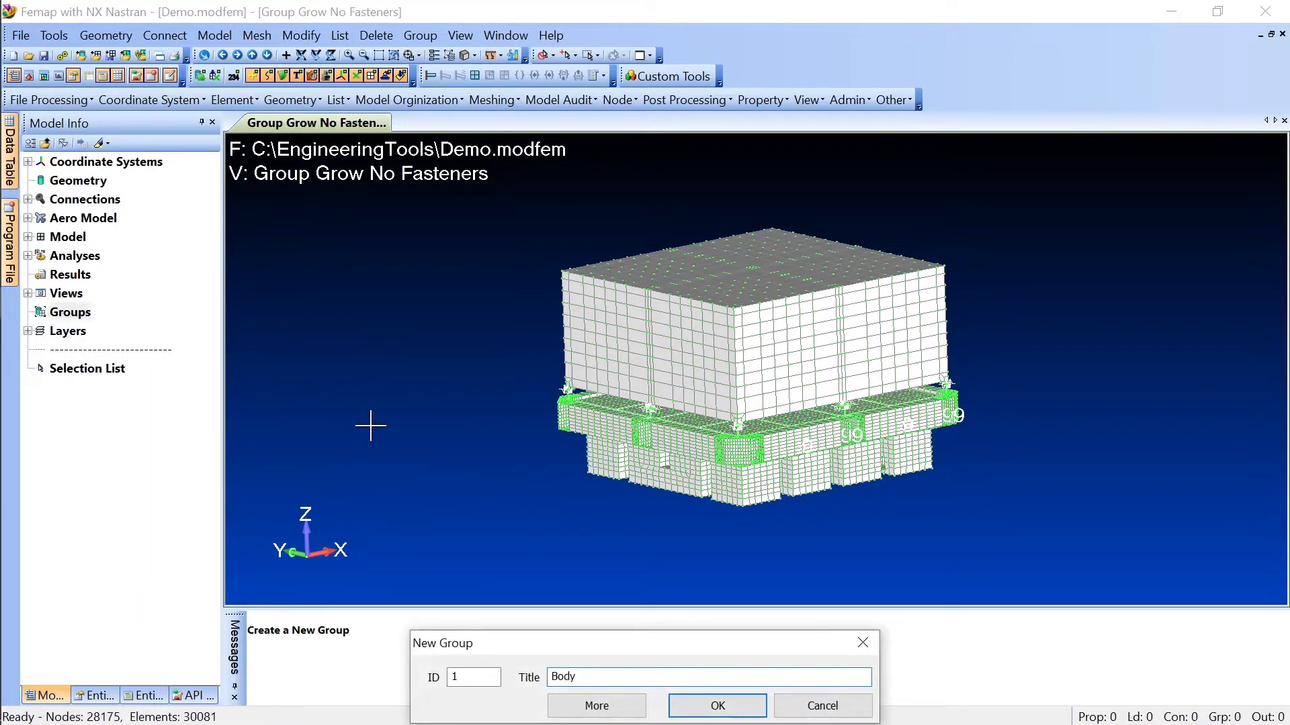
pyautogui.click(705, 704)
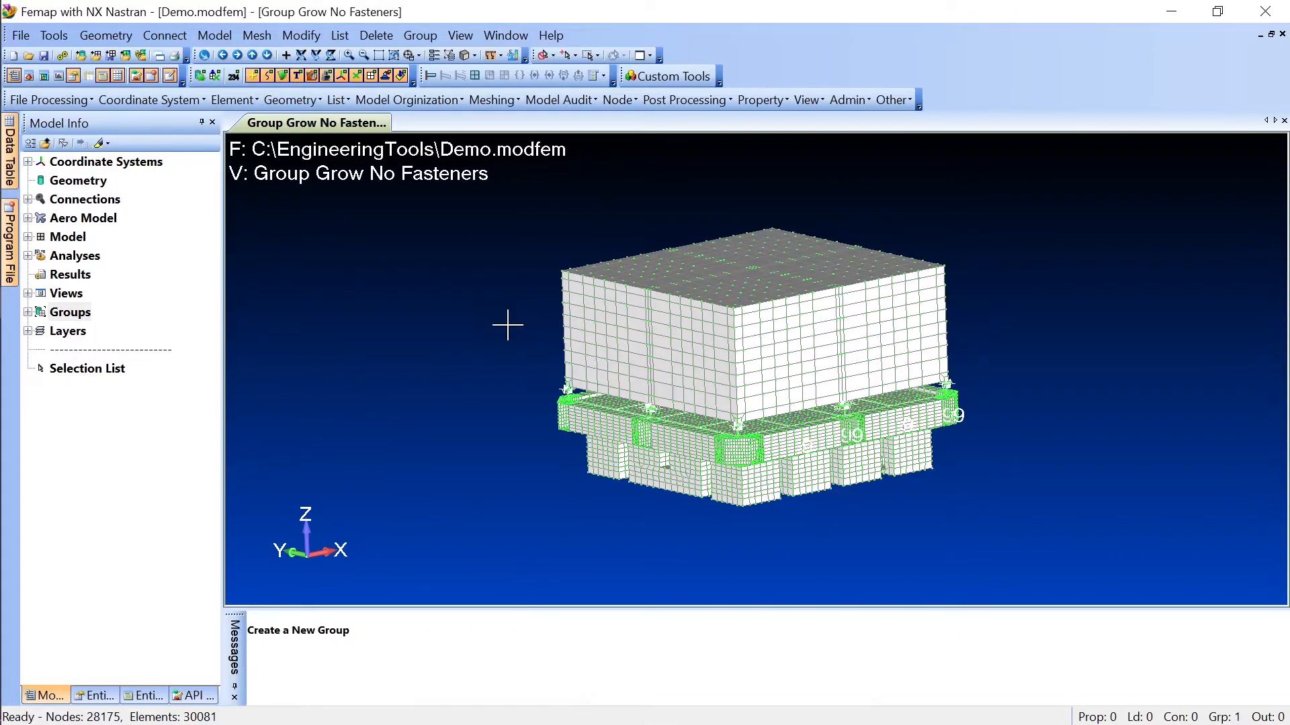
# Step: Add one element by ID from the side wall of the large upper box to the Body group
pyautogui.moveTo(497, 349); pyautogui.dragTo(543, 369, button='middle')
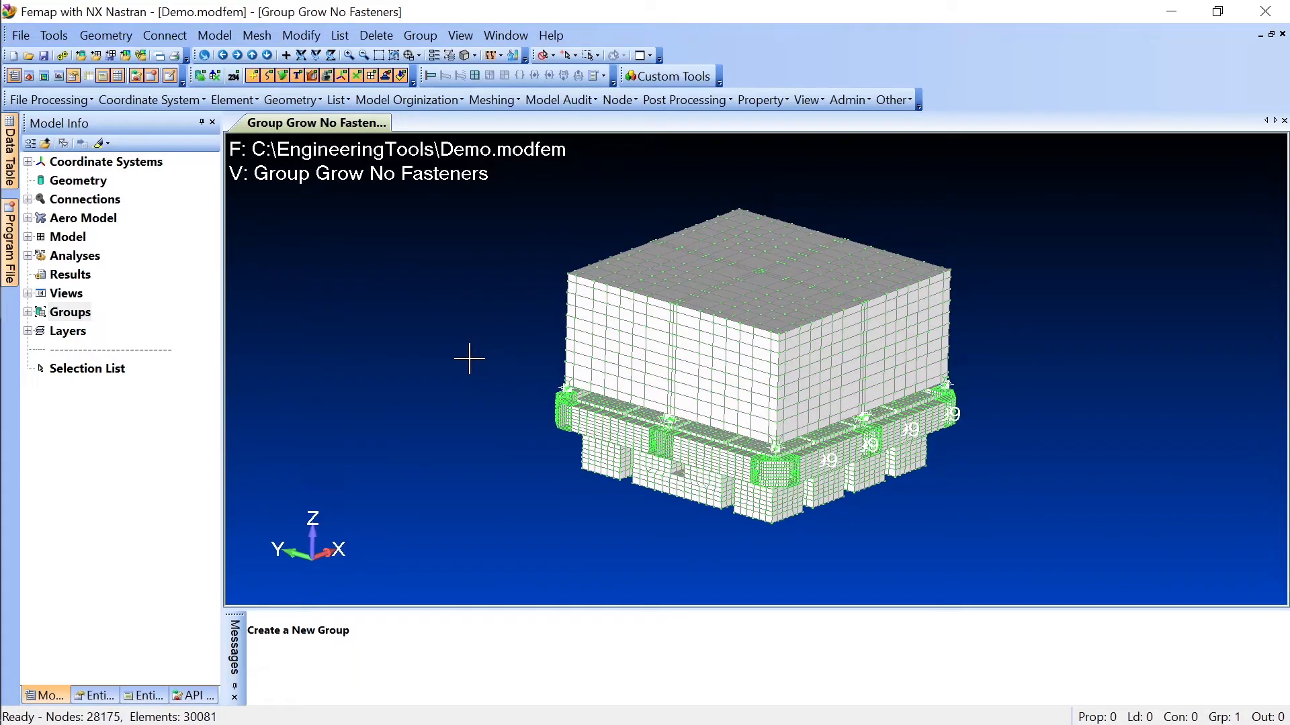
pyautogui.moveTo(468, 359); pyautogui.dragTo(444, 350, button='middle')
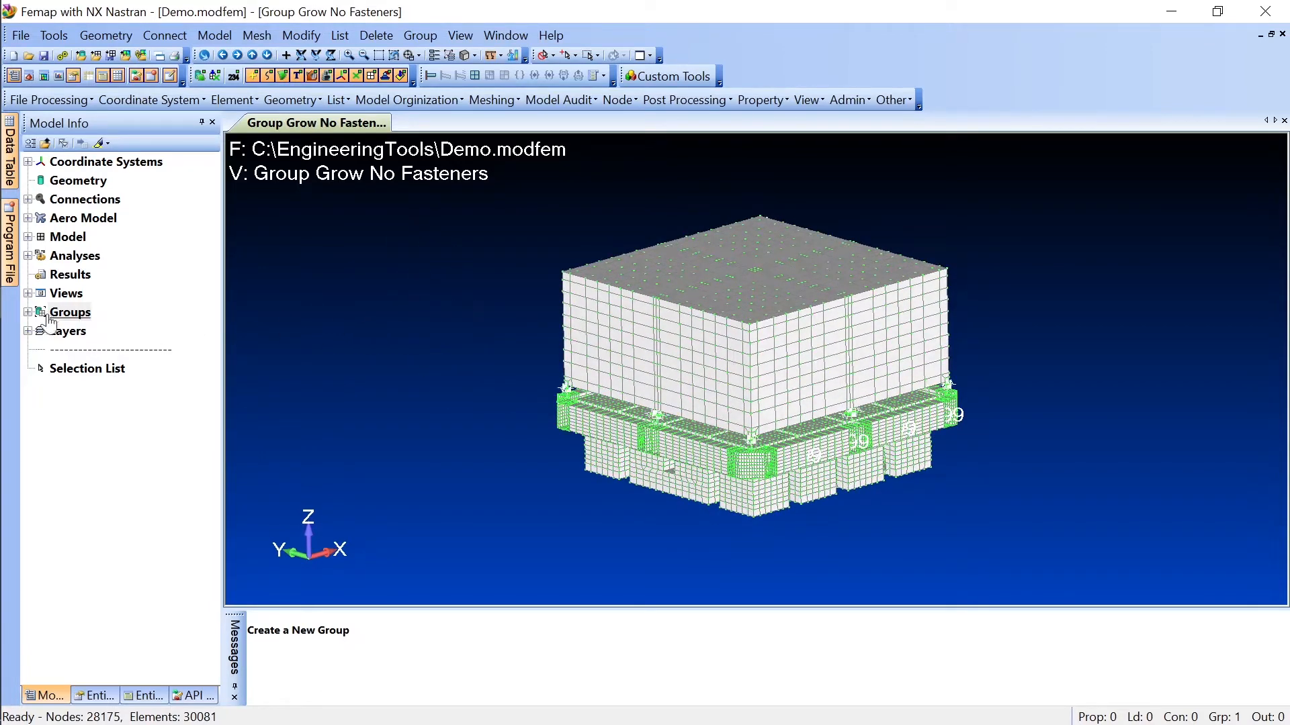
pyautogui.doubleClick(74, 313)
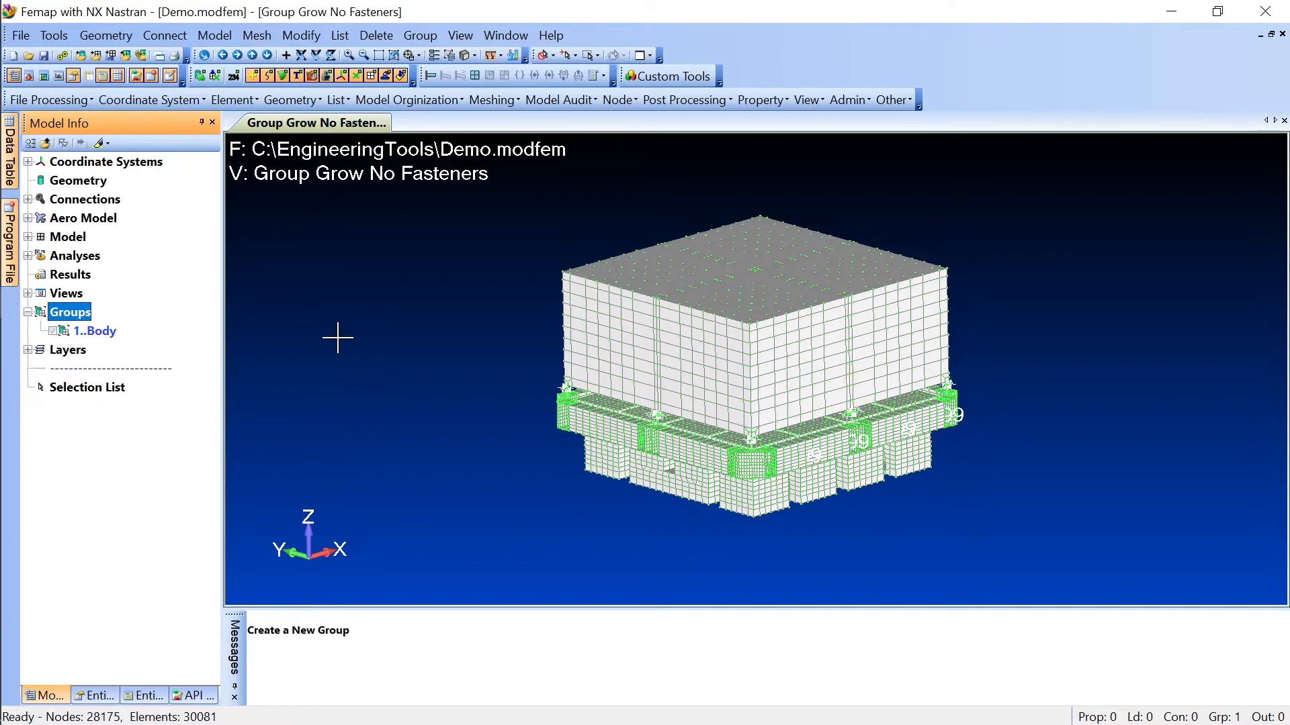
pyautogui.click(94, 333)
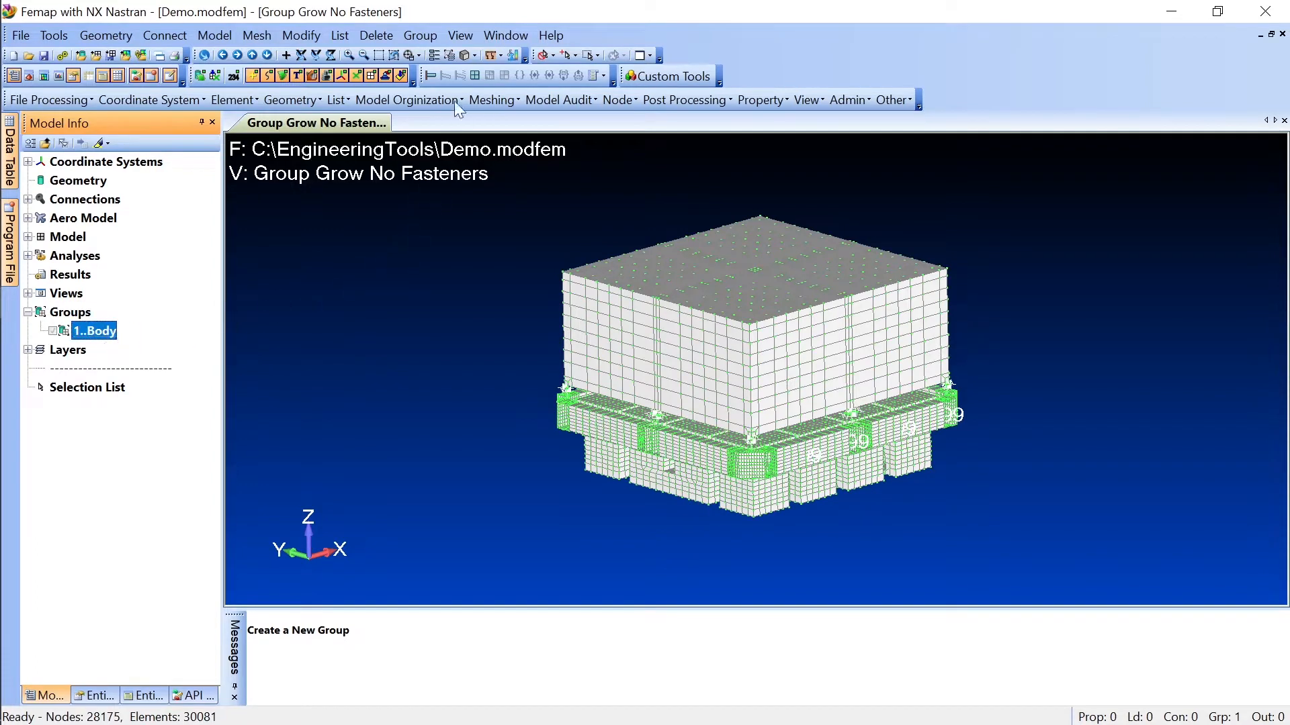
pyautogui.click(418, 36)
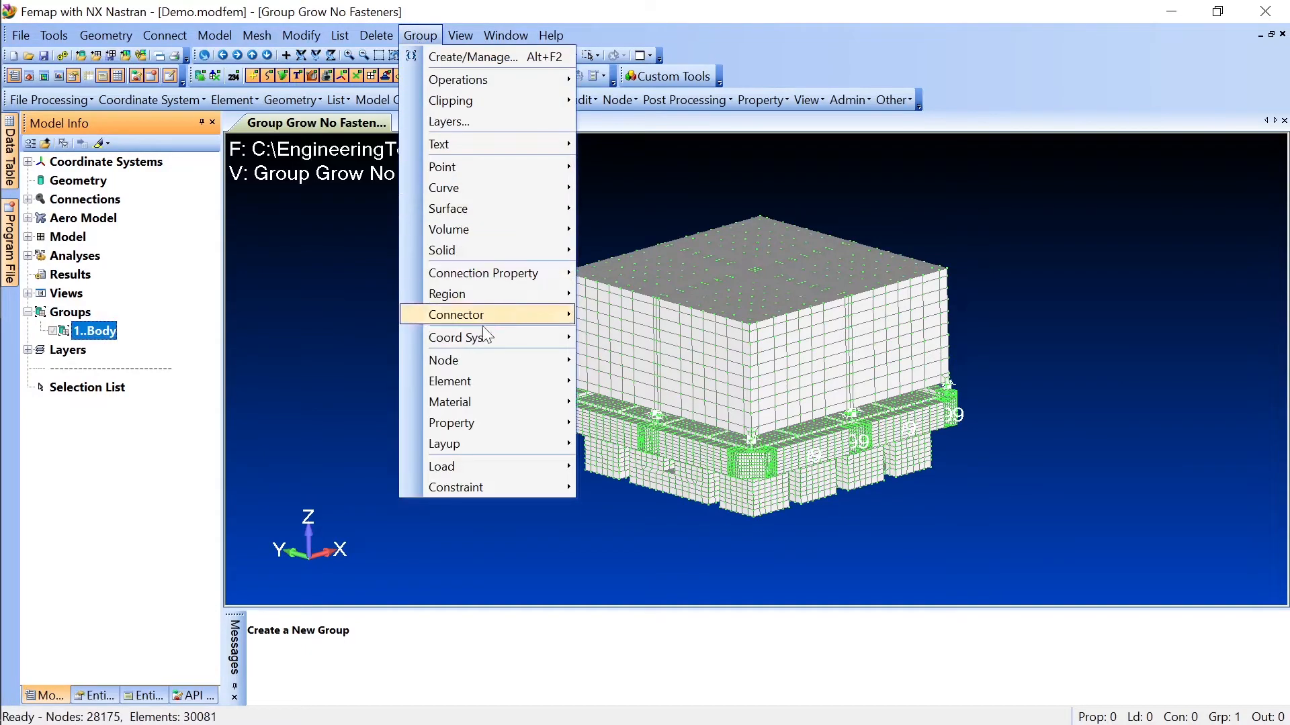
pyautogui.moveTo(486, 385)
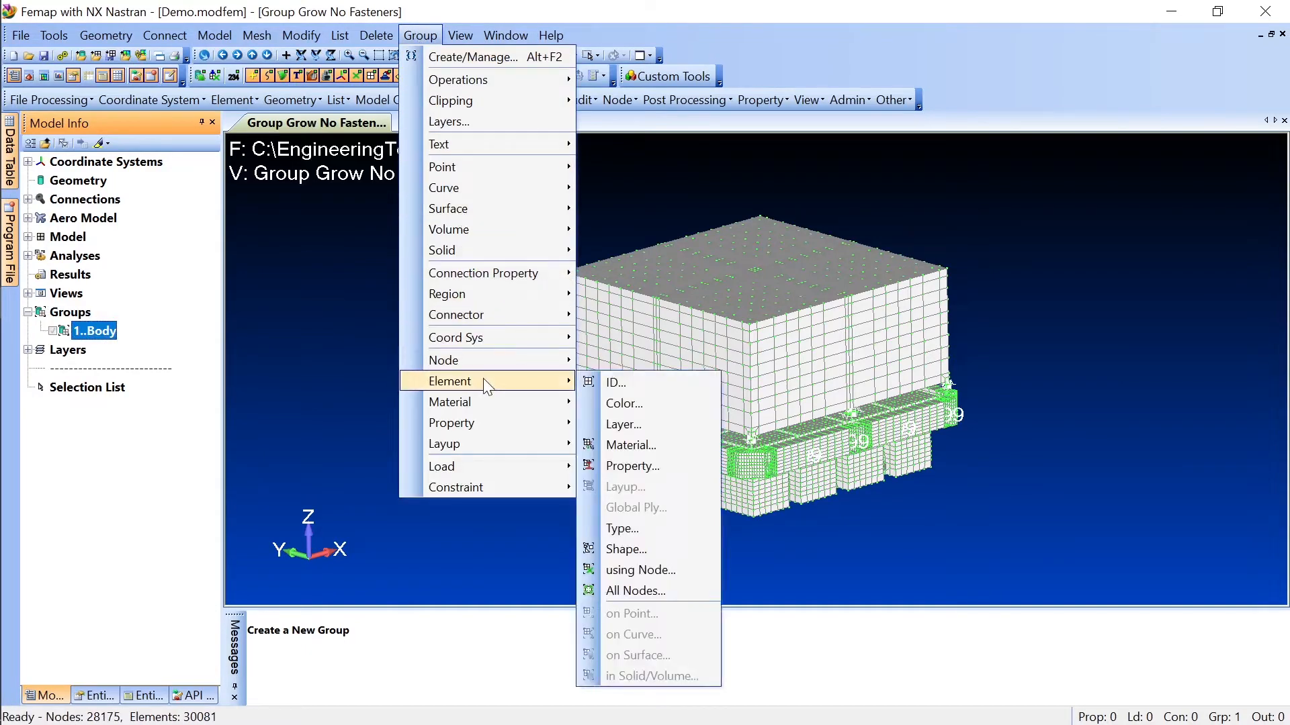
pyautogui.click(653, 384)
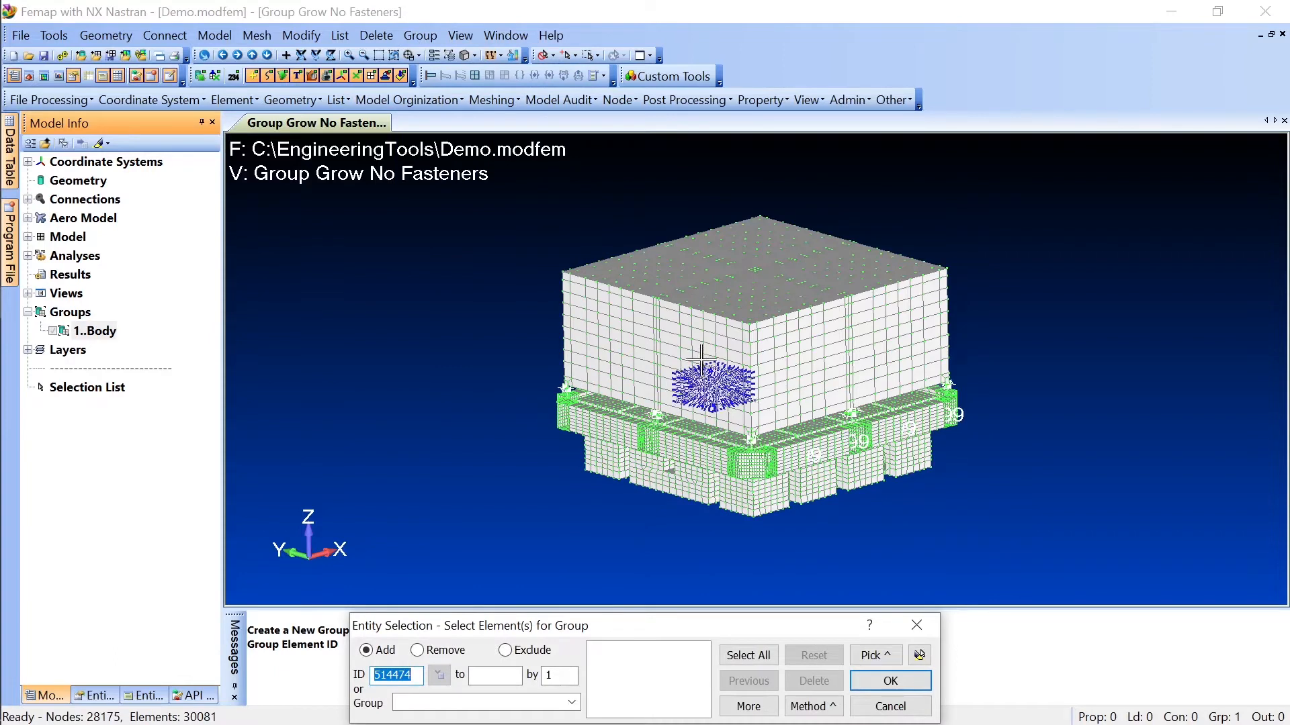
pyautogui.click(644, 308)
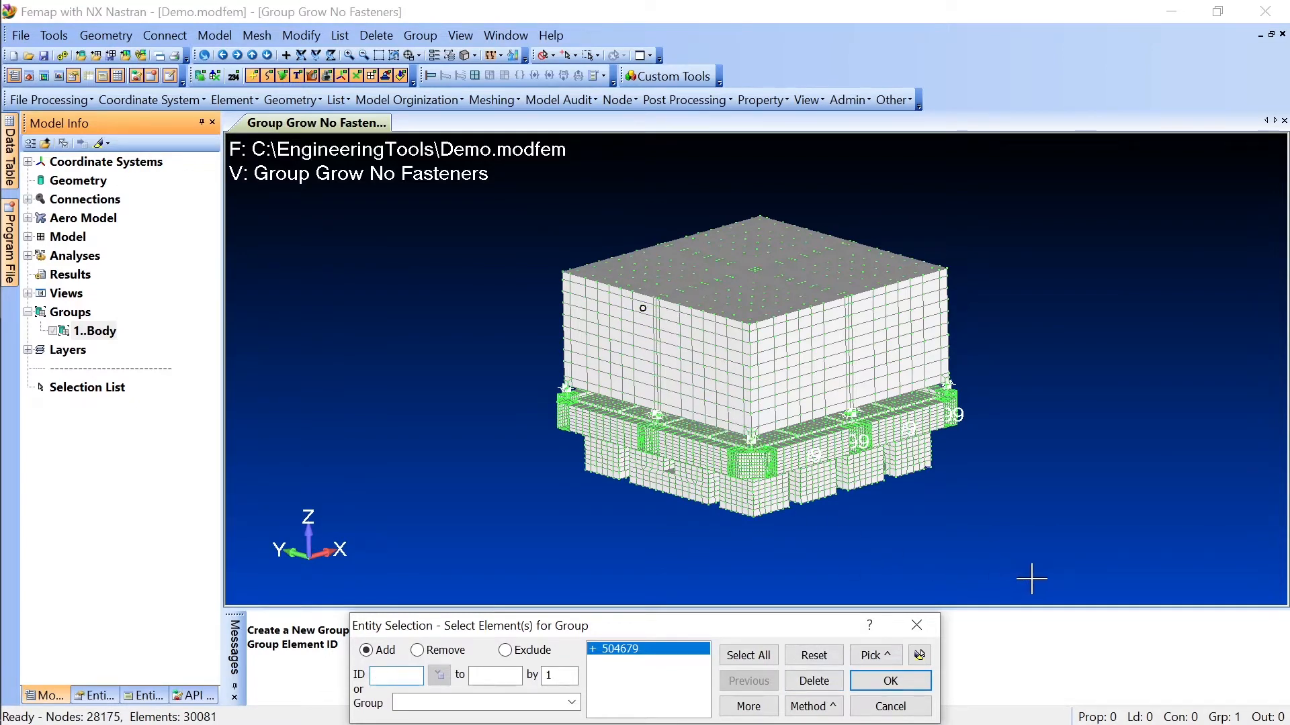
pyautogui.click(896, 684)
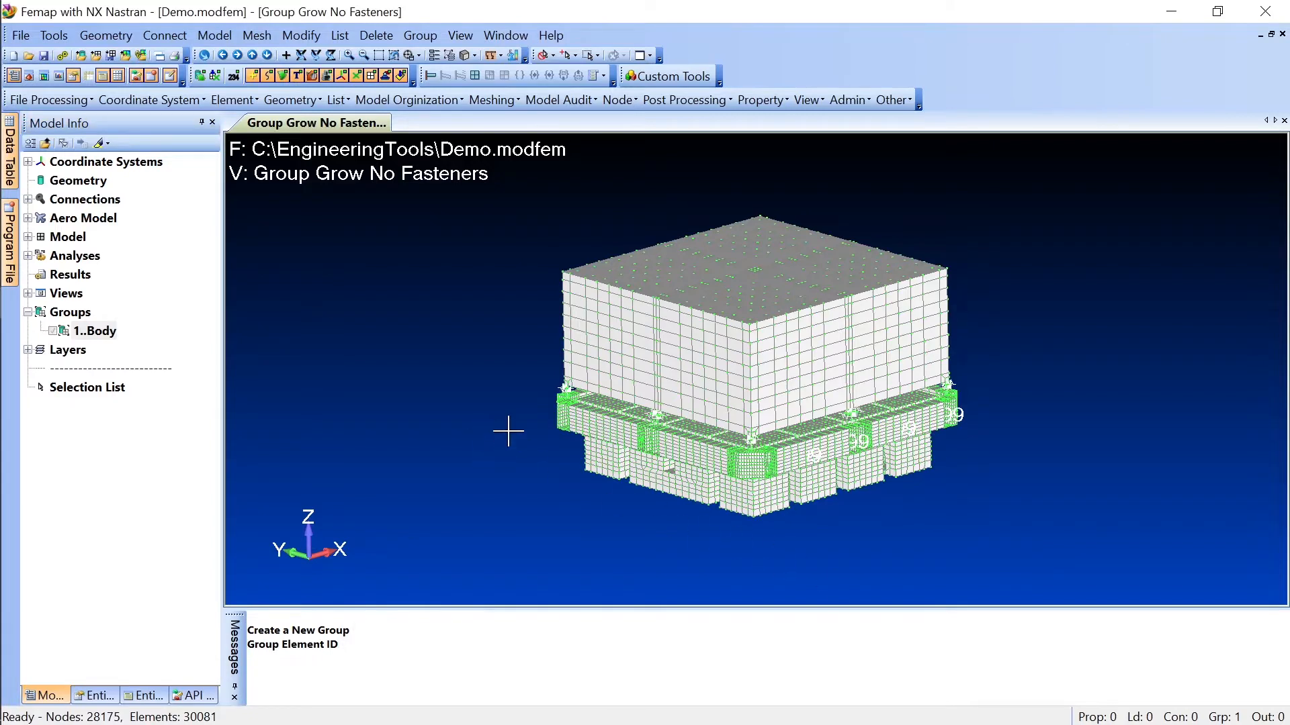
# Step: Display only the active Body group to check its contents, and return to the full model display
pyautogui.rightClick(101, 335)
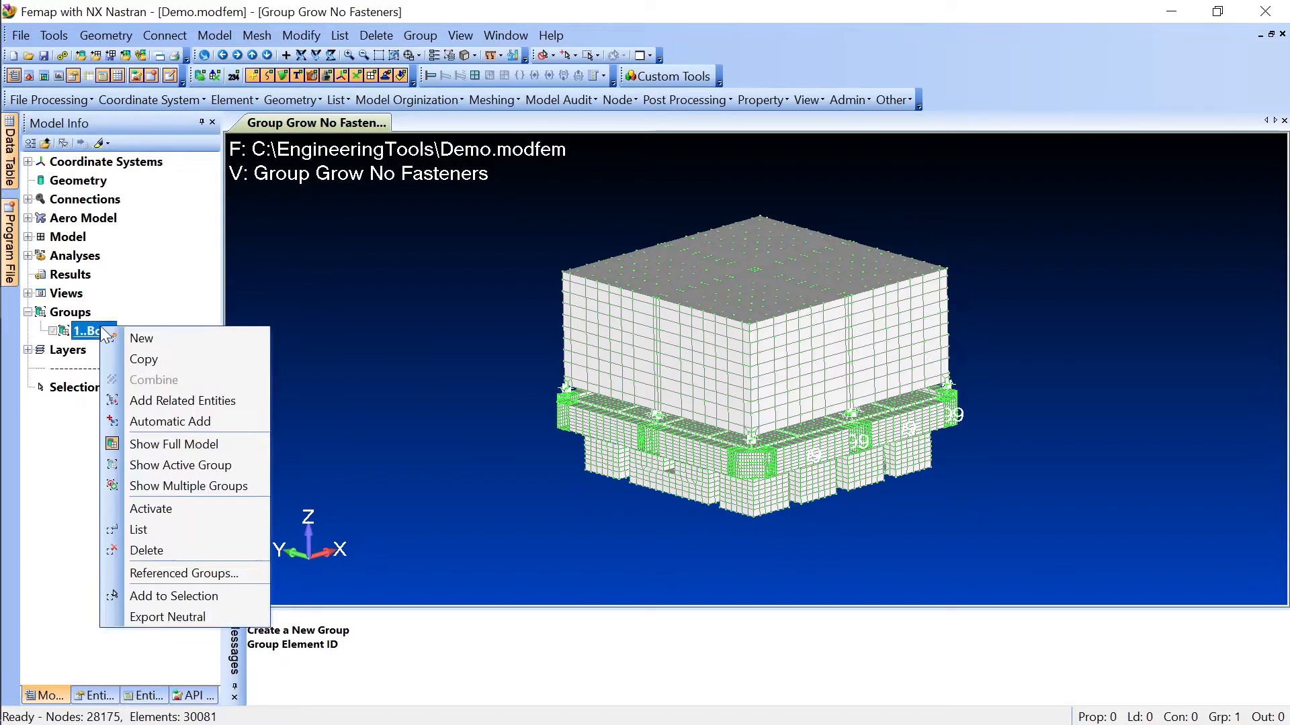
pyautogui.click(171, 464)
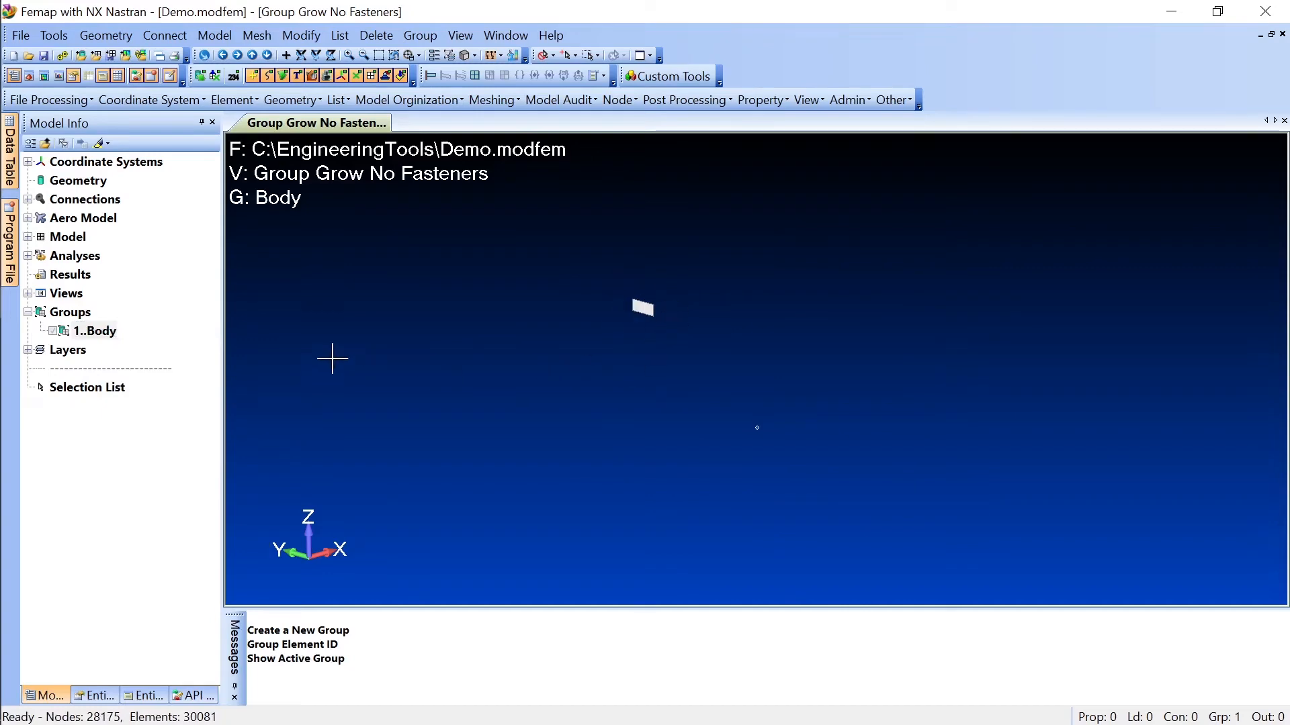
pyautogui.rightClick(94, 330)
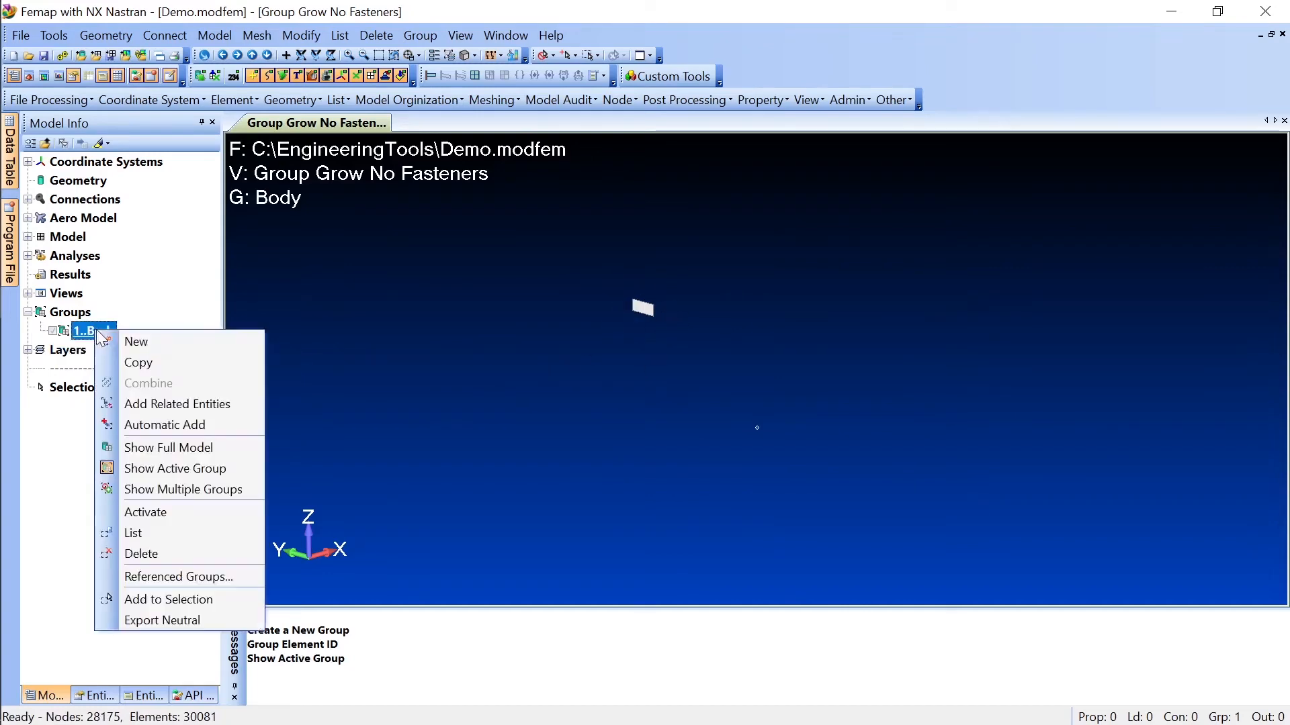
pyautogui.click(161, 447)
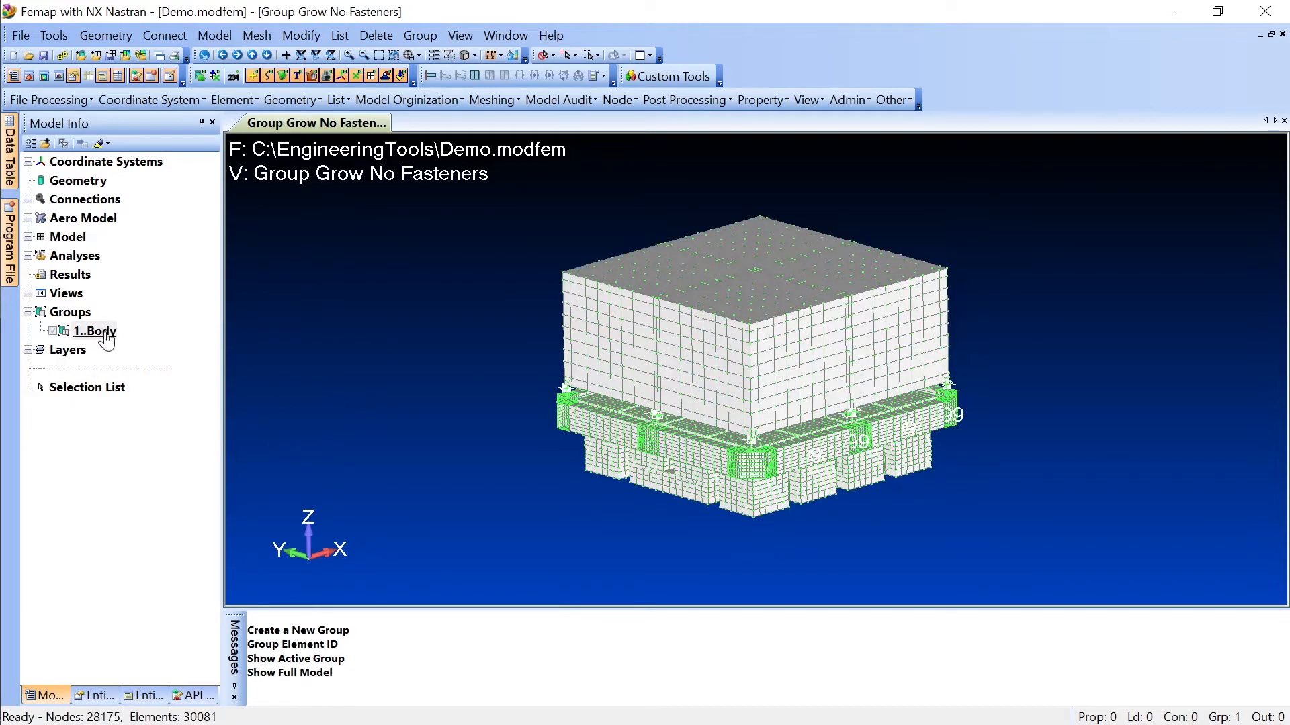
# Step: Run the Group Grow No Fasteners custom tool on the Body group
pyautogui.click(106, 335)
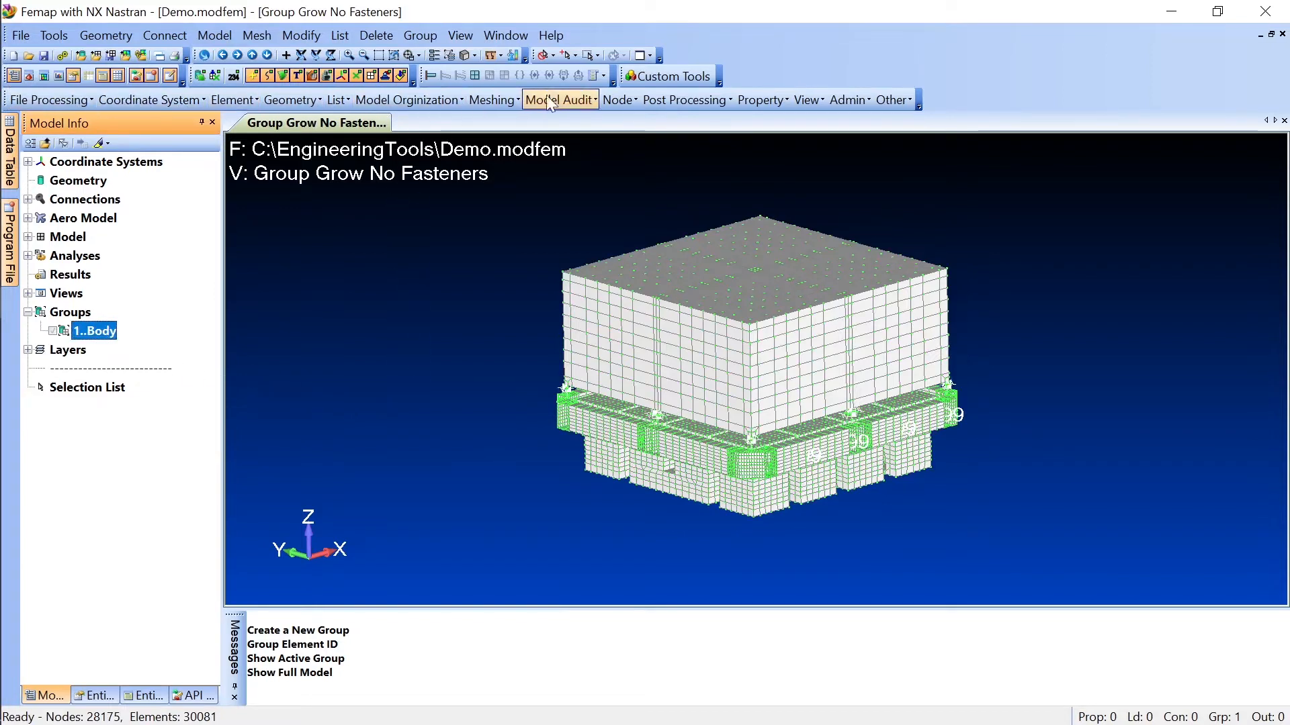
pyautogui.click(410, 96)
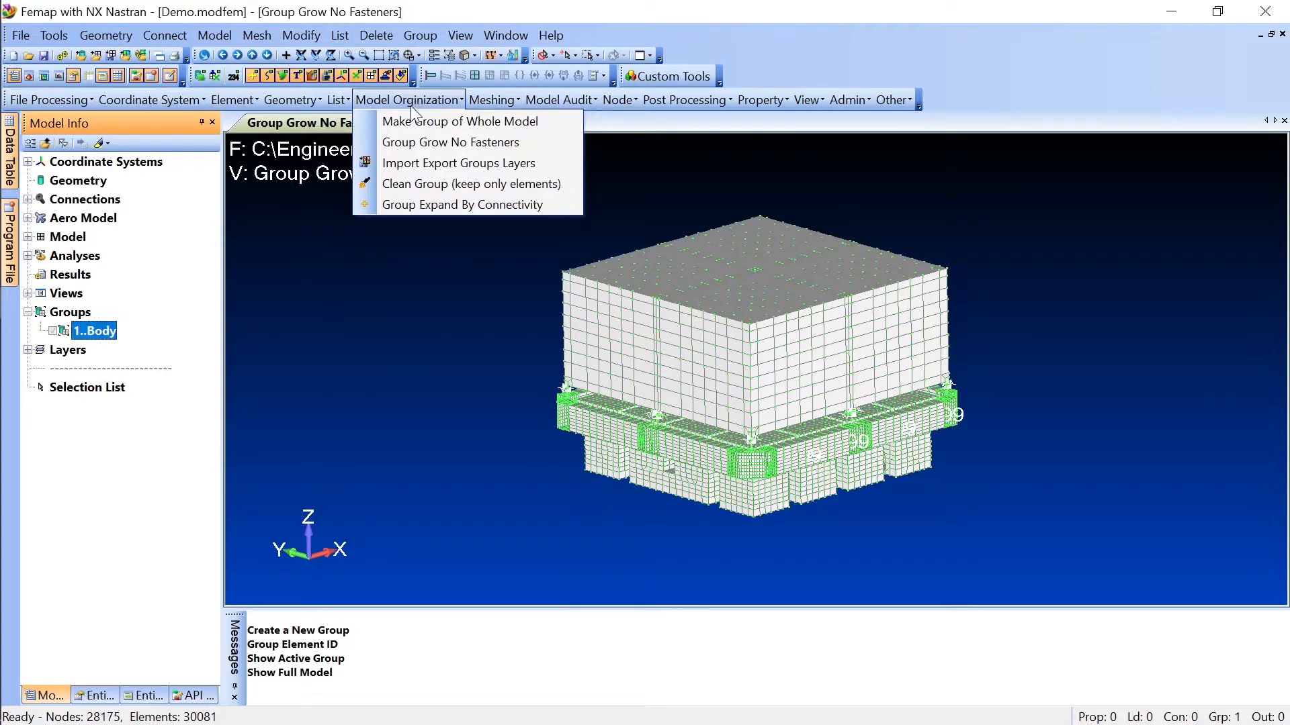
pyautogui.click(412, 141)
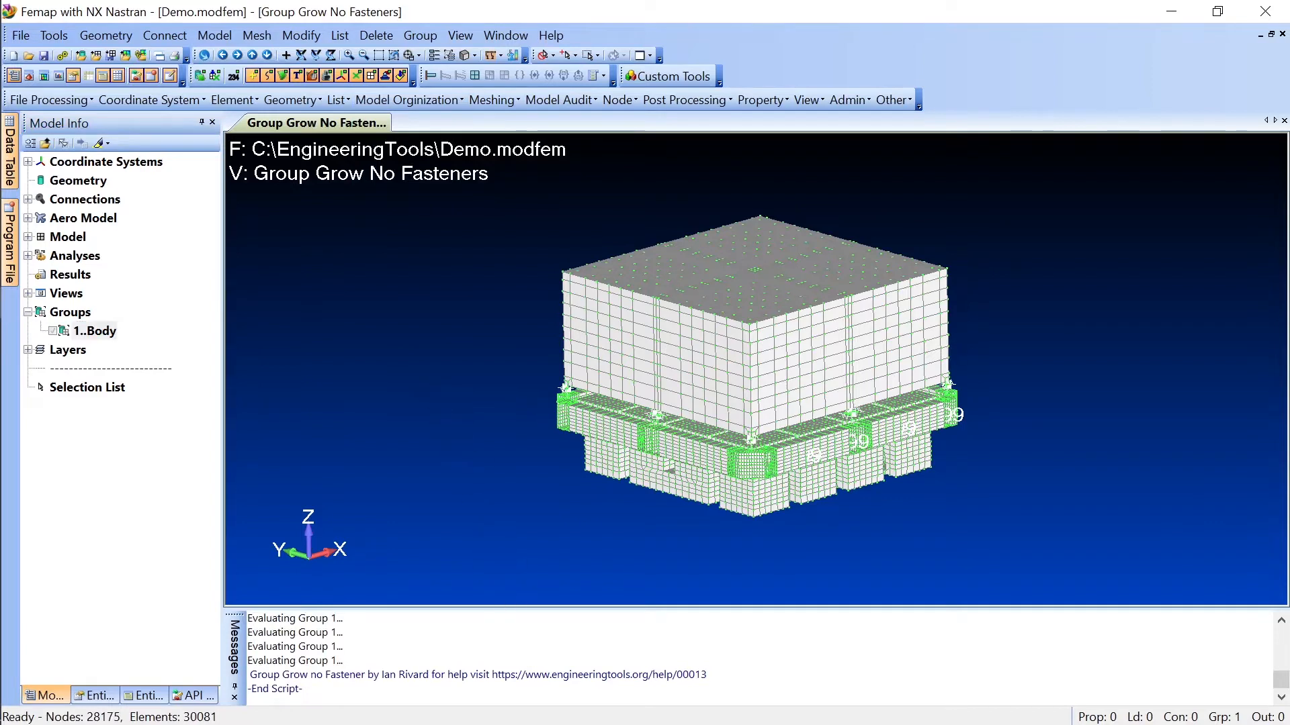
pyautogui.click(303, 689)
pyautogui.moveTo(303, 689); pyautogui.dragTo(247, 689)
pyautogui.click(305, 690)
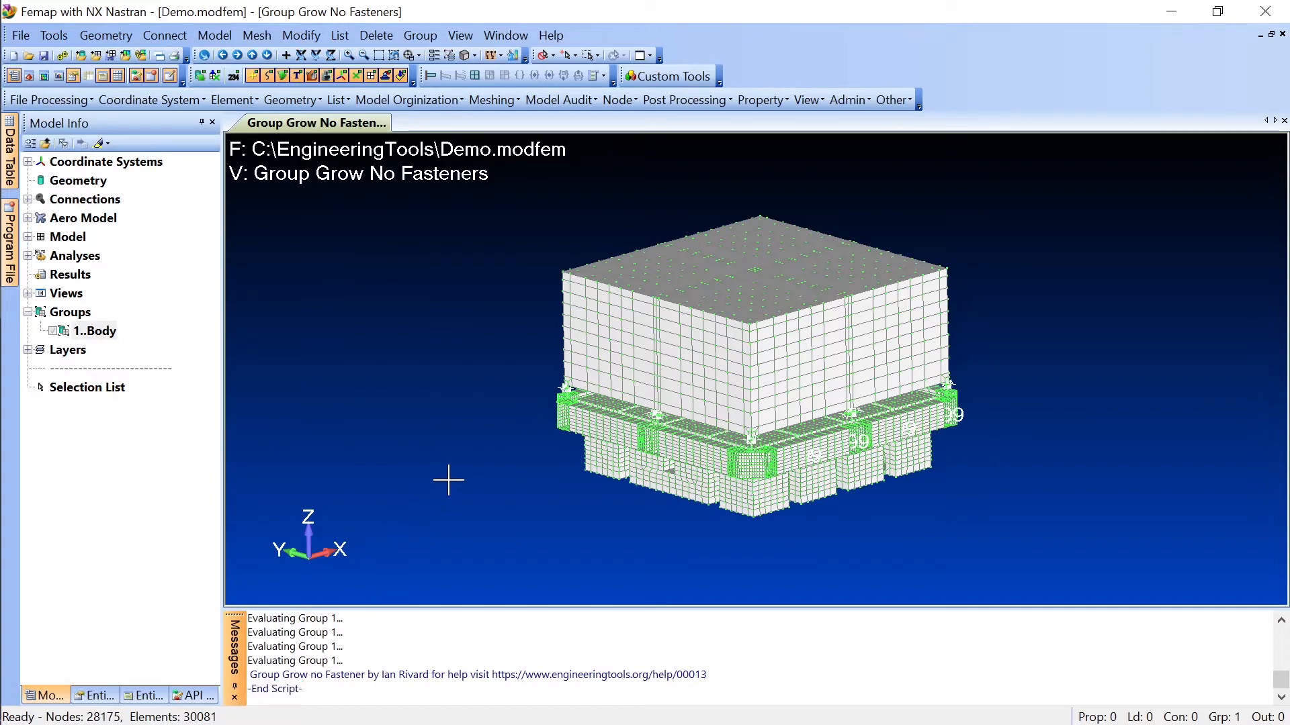
# Step: Show only the active Body group and inspect the grown box from several angles
pyautogui.rightClick(94, 331)
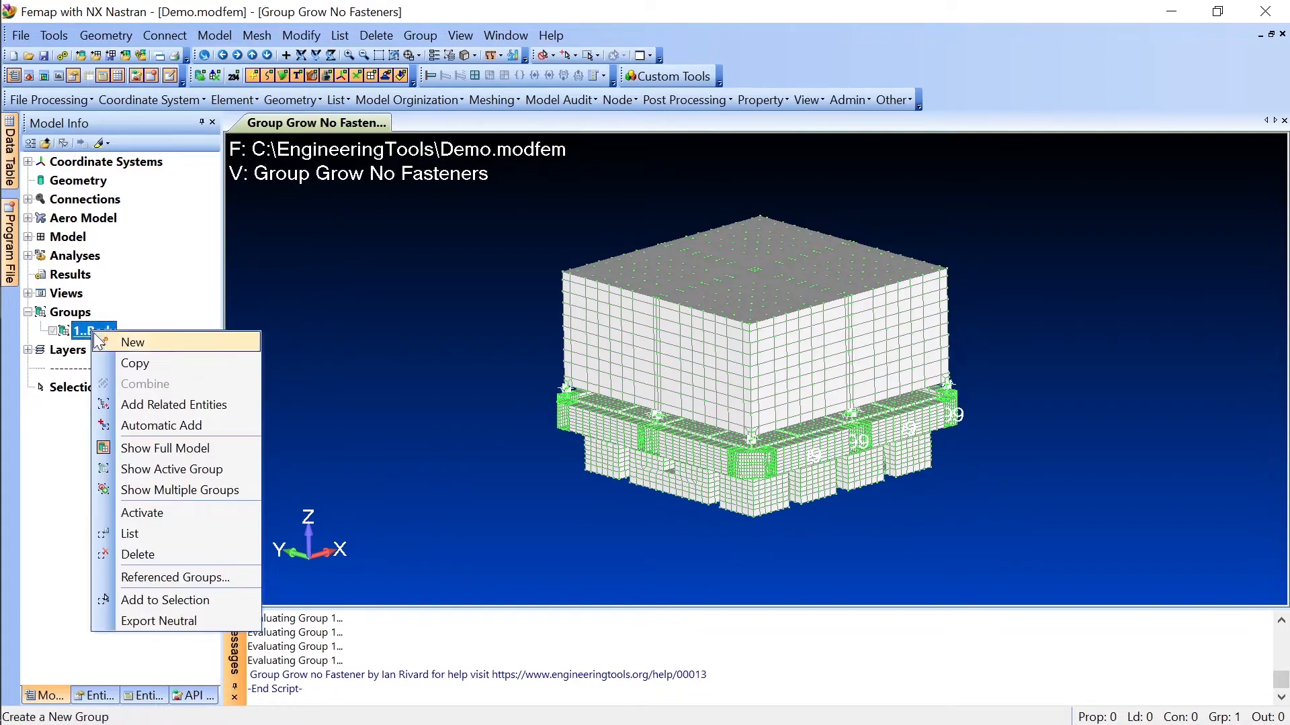
pyautogui.click(182, 470)
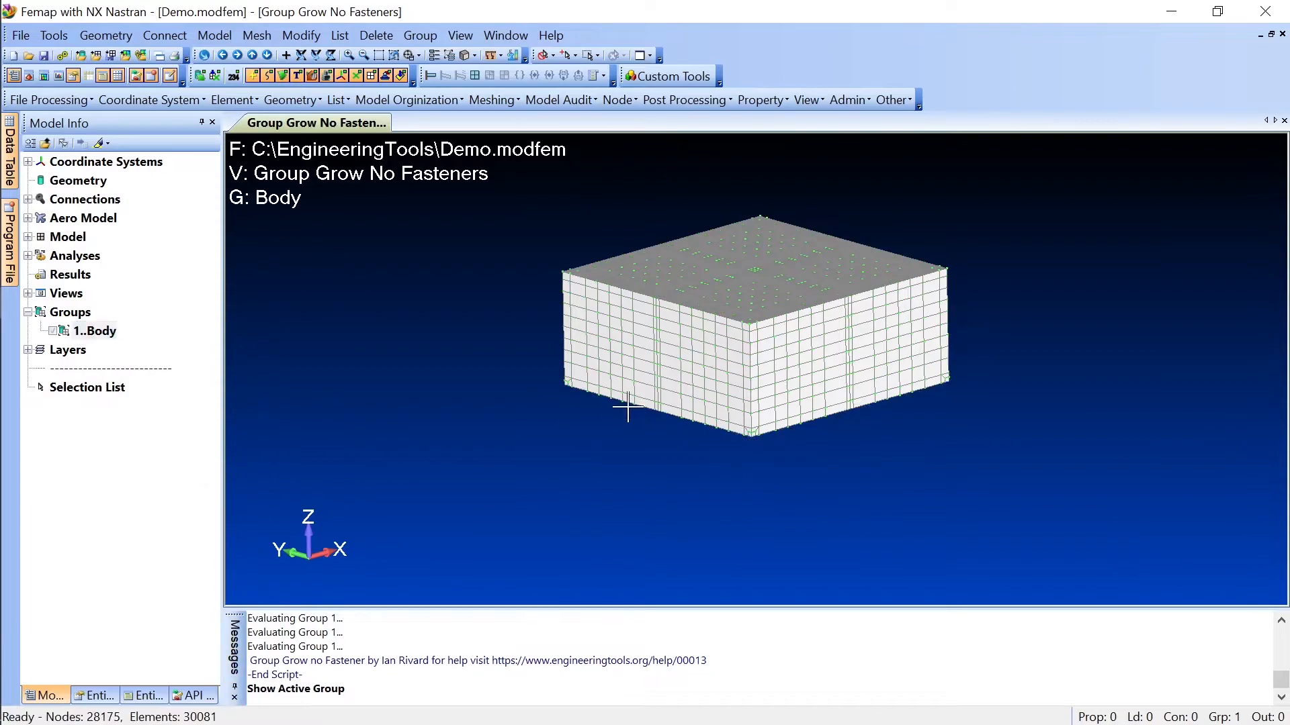
pyautogui.moveTo(627, 408); pyautogui.dragTo(645, 336, button='middle')
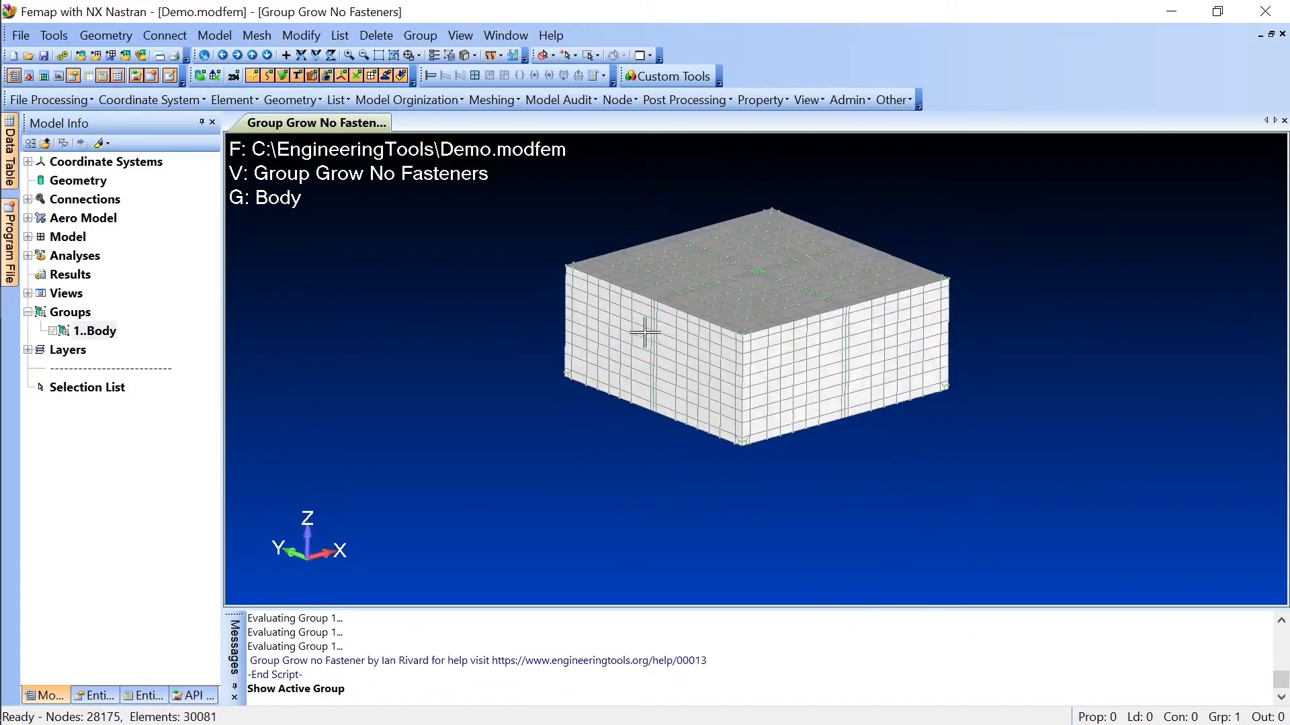
pyautogui.moveTo(645, 336); pyautogui.dragTo(608, 310, button='middle')
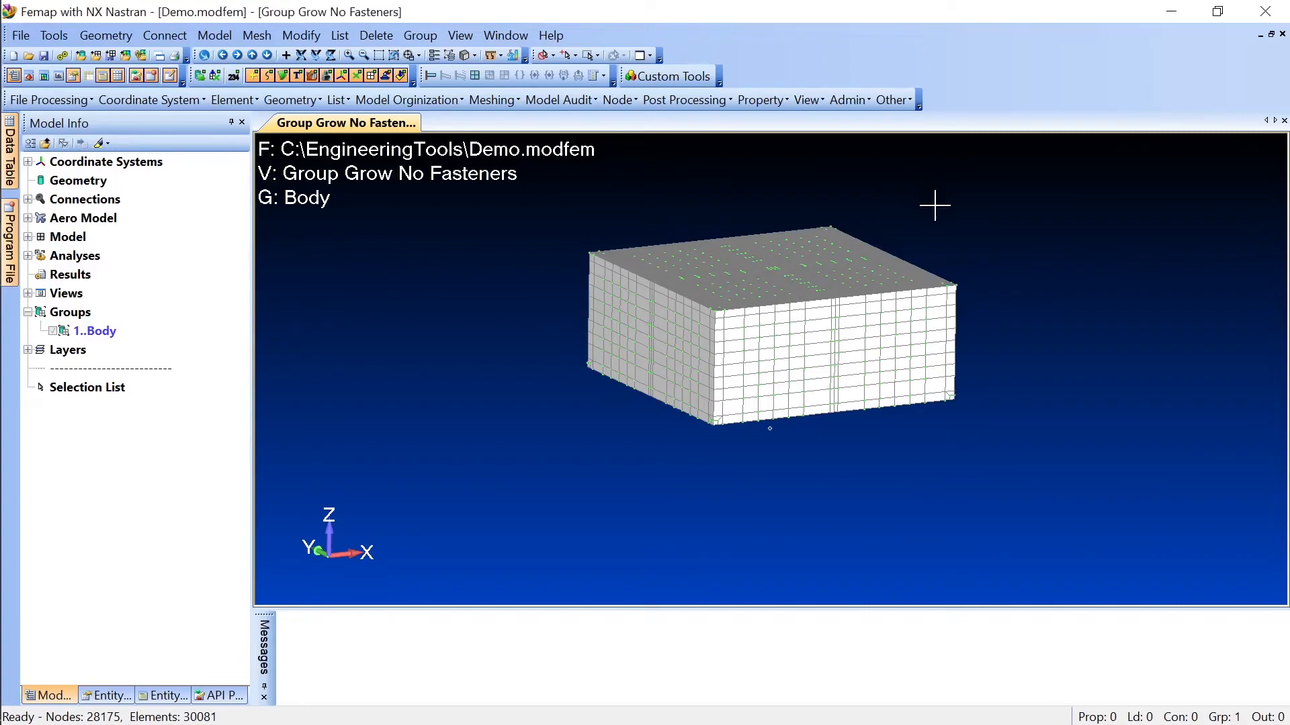
# Step: Show the full model and inspect the fastener connections between the large upper box and the frame below it
pyautogui.rightClick(102, 331)
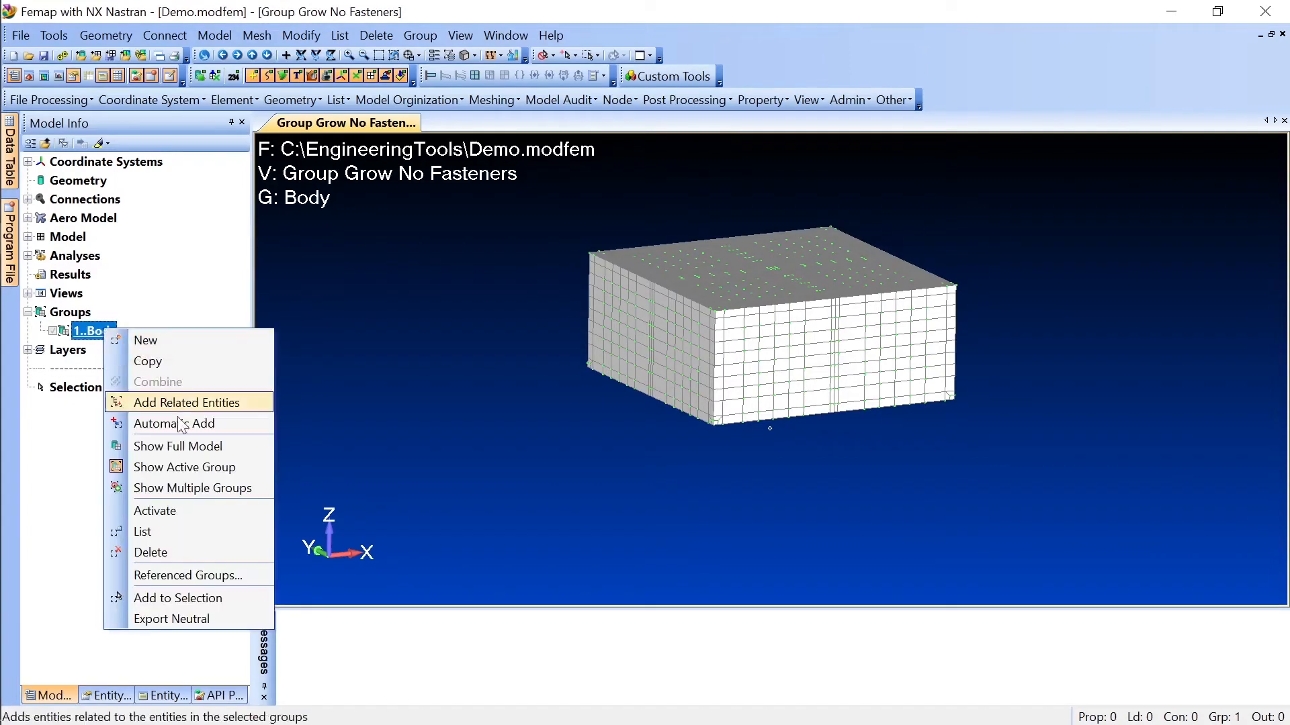
pyautogui.click(185, 446)
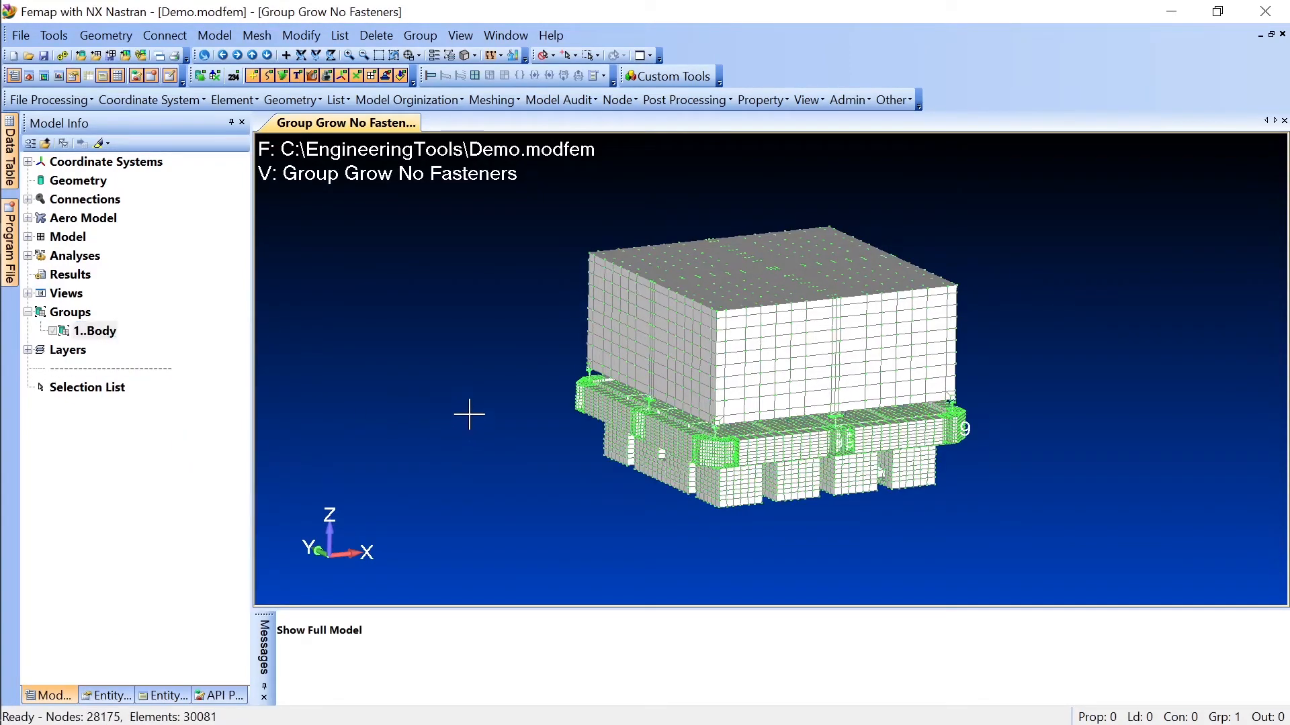
pyautogui.moveTo(470, 417); pyautogui.dragTo(530, 402, button='middle')
pyautogui.scroll(6, 790, 410)
pyautogui.scroll(3, 779, 411)
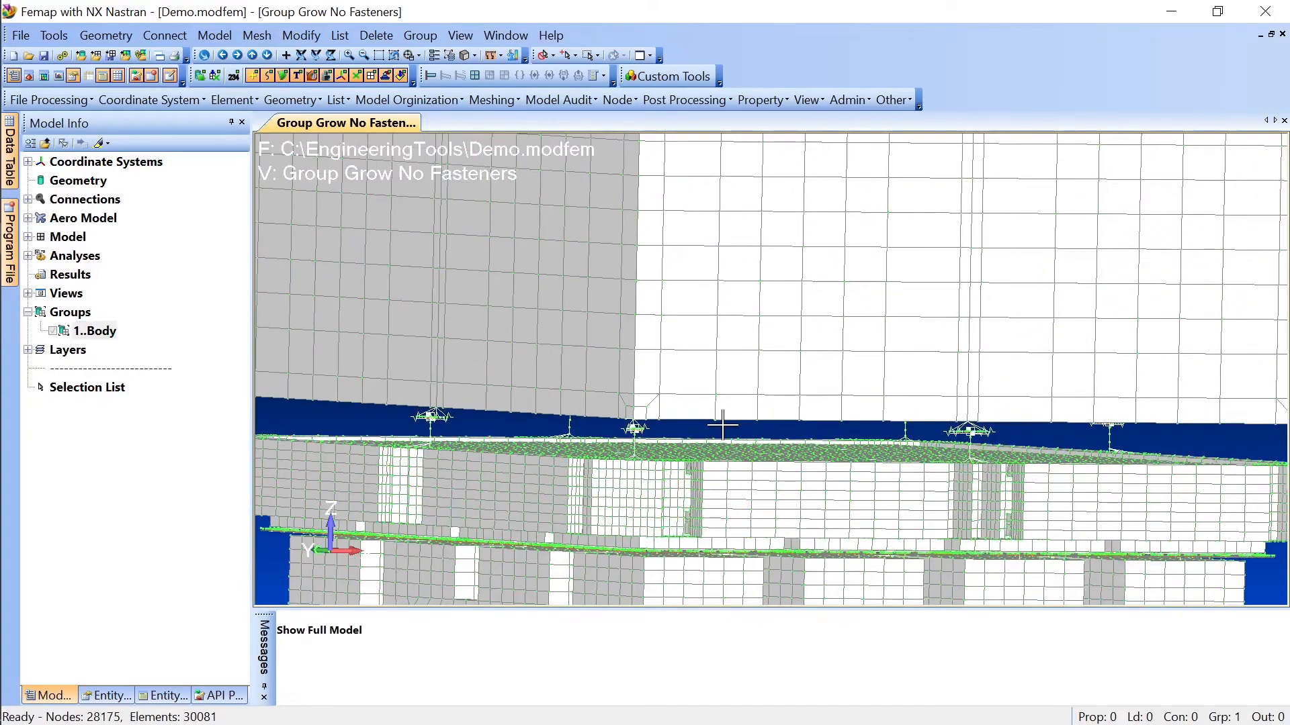
pyautogui.scroll(3, 714, 426)
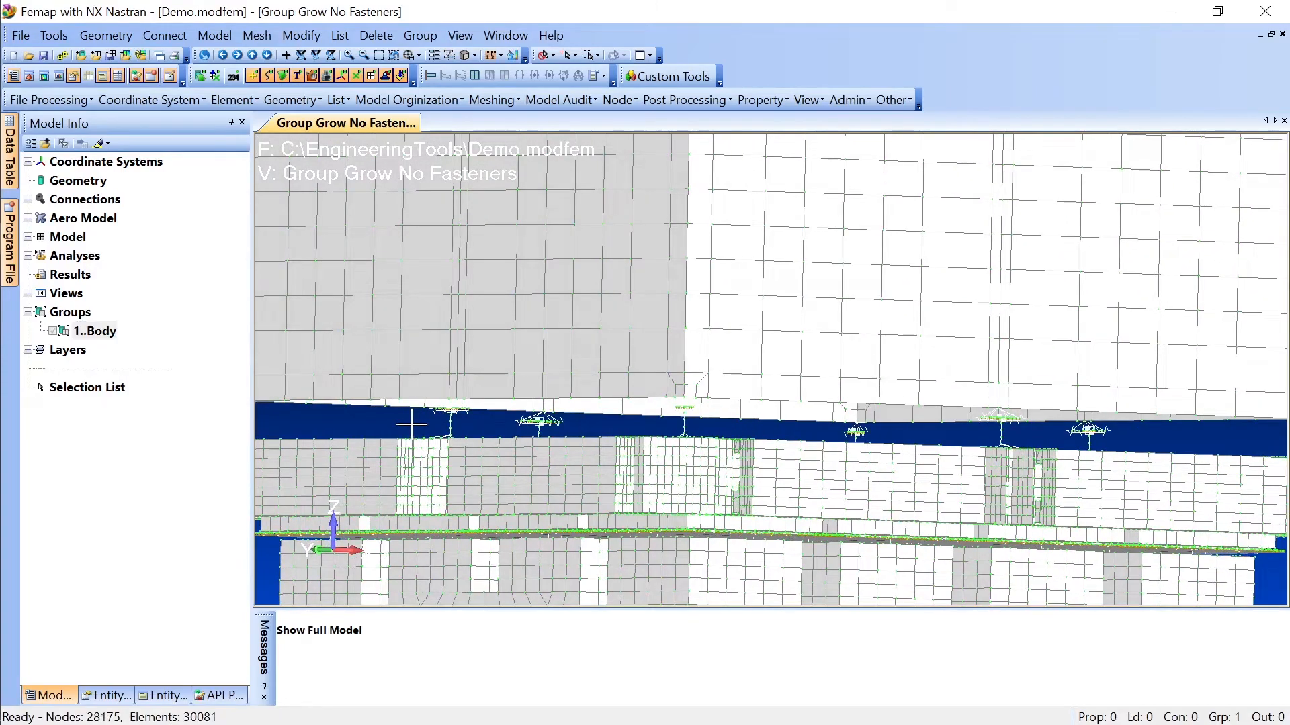
pyautogui.scroll(-6, 835, 427)
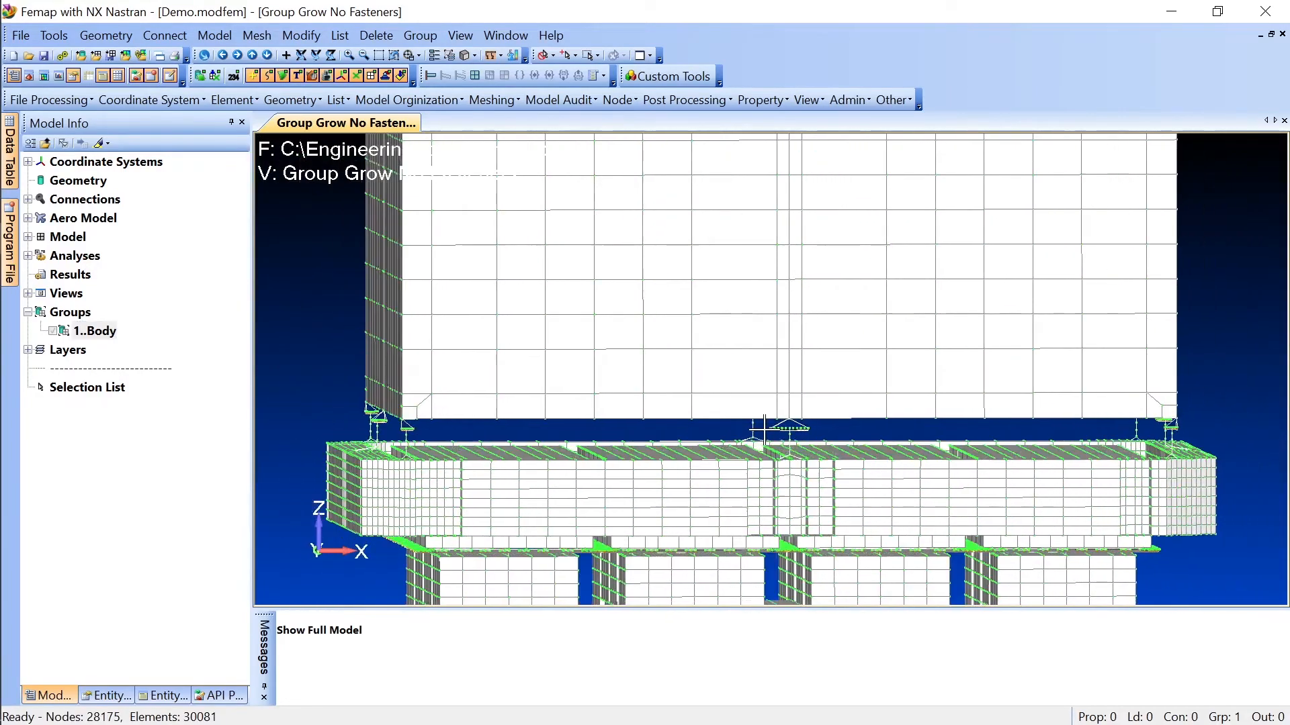
pyautogui.moveTo(856, 448); pyautogui.dragTo(930, 430, button='middle')
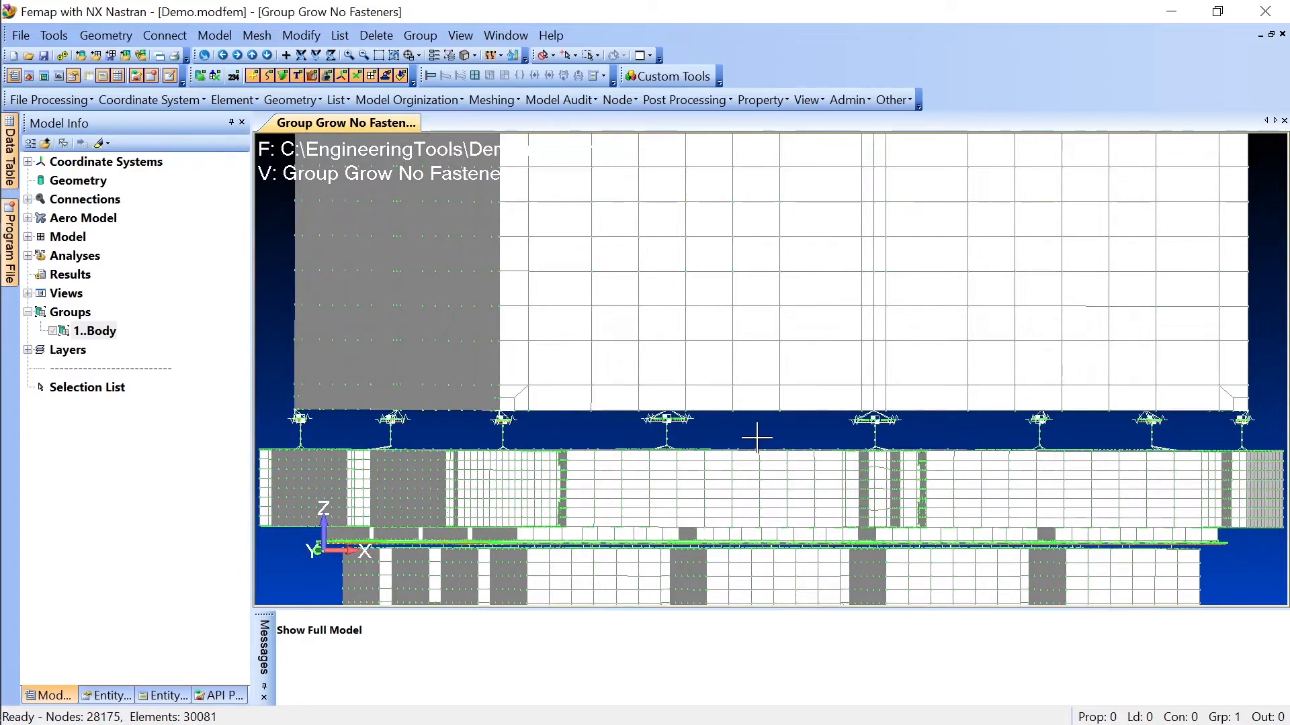
pyautogui.moveTo(772, 447); pyautogui.dragTo(916, 437, button='middle')
pyautogui.scroll(4, 864, 447)
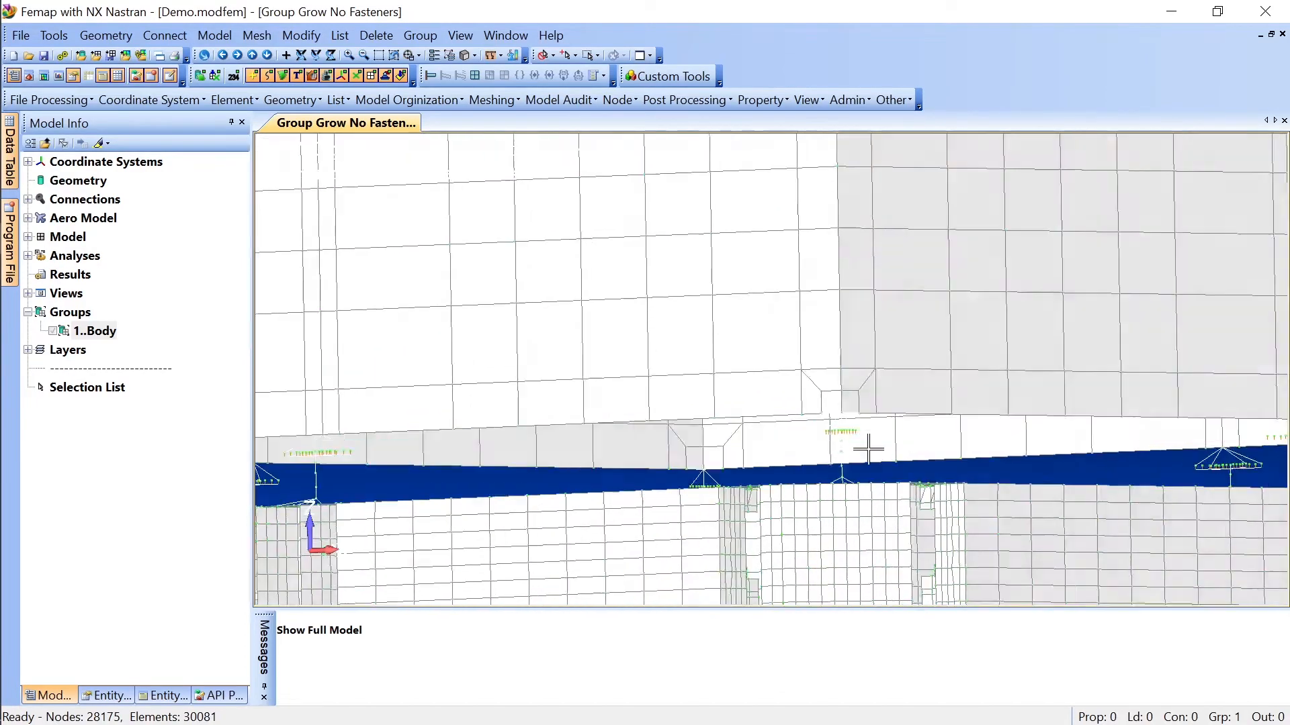
pyautogui.moveTo(966, 454); pyautogui.dragTo(1058, 486, button='middle')
pyautogui.scroll(3, 1058, 487)
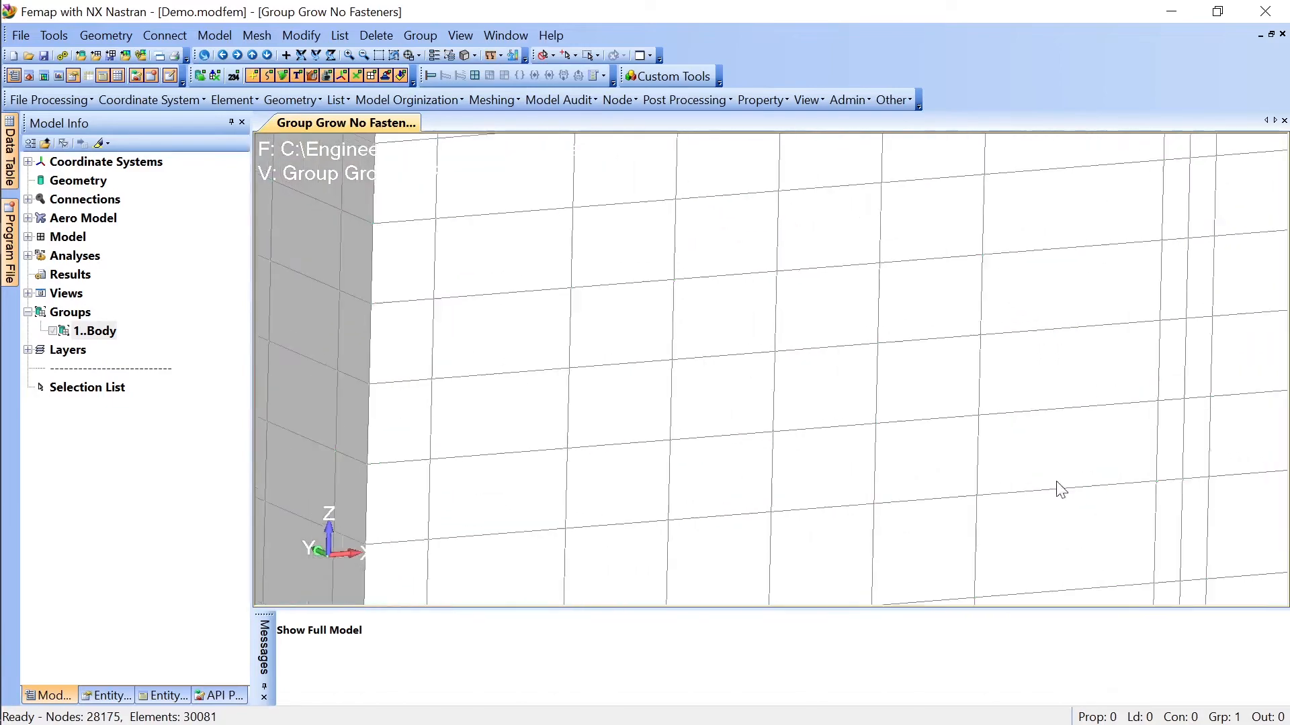
pyautogui.scroll(-8, 1041, 491)
pyautogui.moveTo(901, 491); pyautogui.dragTo(927, 459, button='middle')
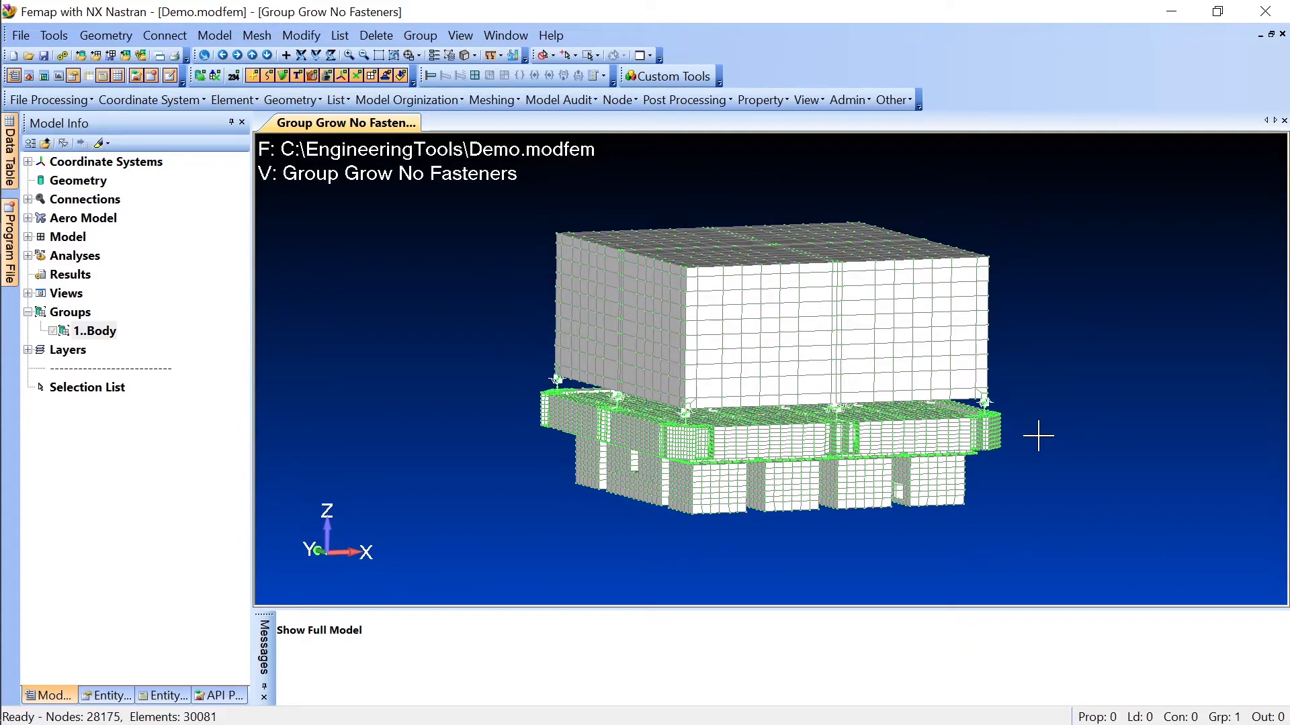
pyautogui.moveTo(1057, 356); pyautogui.dragTo(1053, 368, button='middle')
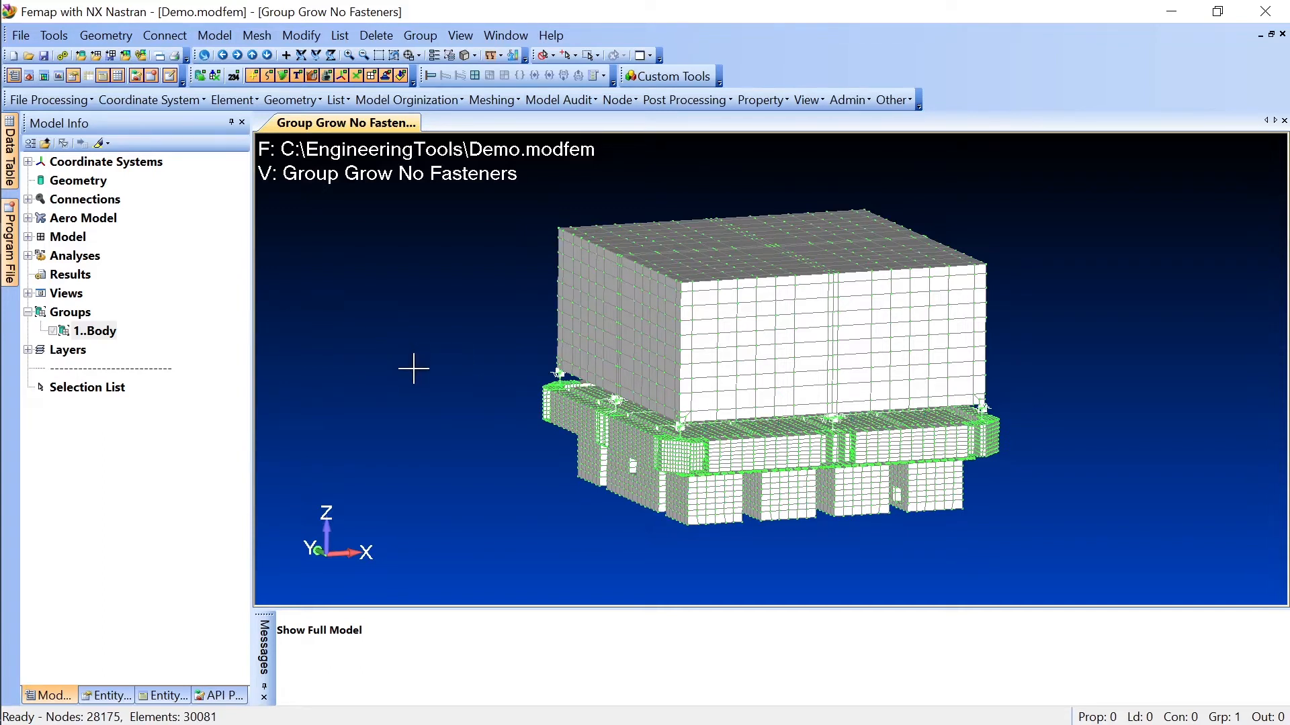
pyautogui.moveTo(426, 360)
pyautogui.mouseDown(button='middle')
pyautogui.moveTo(443, 365)
pyautogui.moveTo(435, 356)
pyautogui.mouseUp(button='middle')
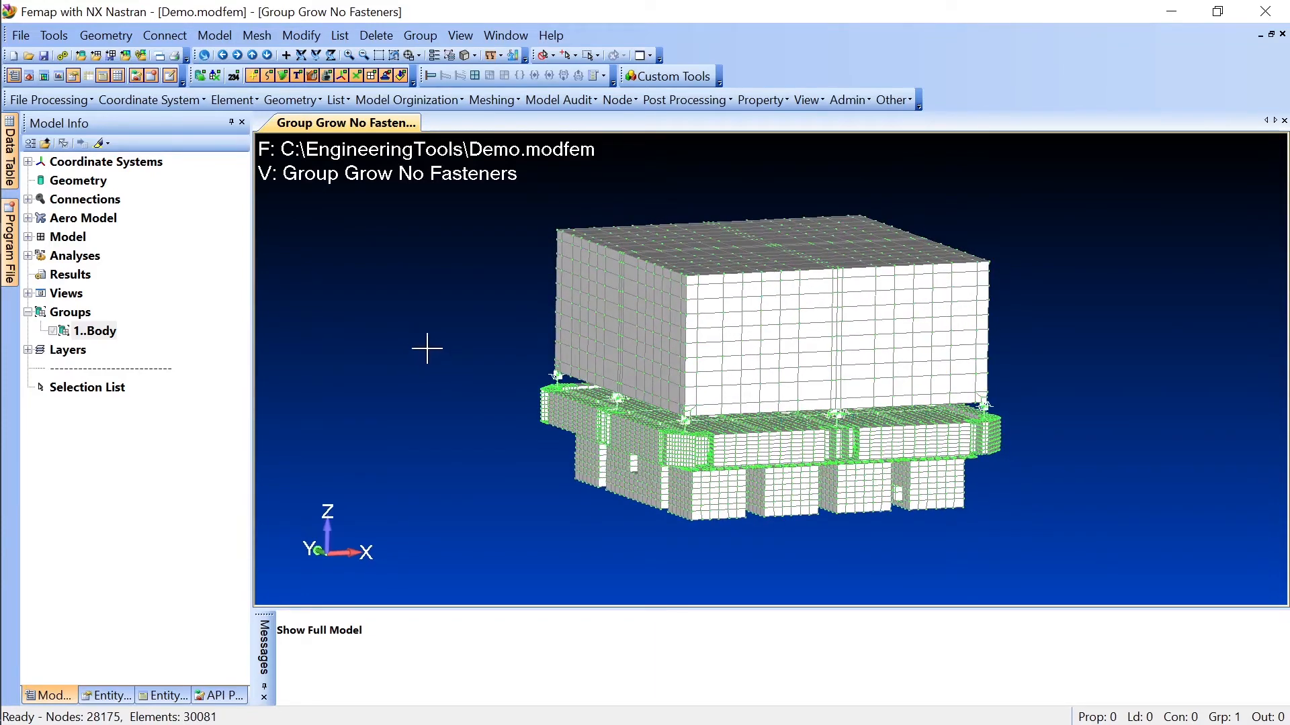
# Step: Create a new group titled "edge"
pyautogui.scroll(4, 555, 437)
pyautogui.moveTo(560, 435); pyautogui.dragTo(534, 416, button='middle')
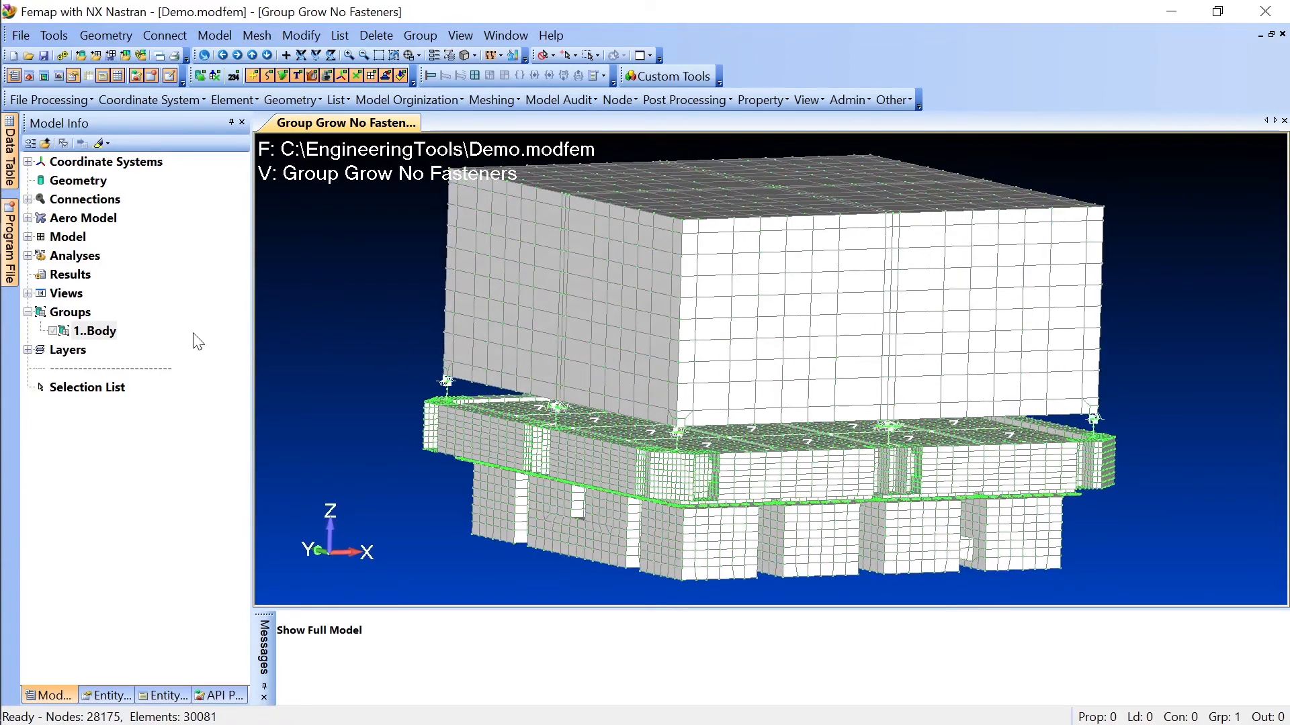
pyautogui.rightClick(79, 314)
pyautogui.click(121, 319)
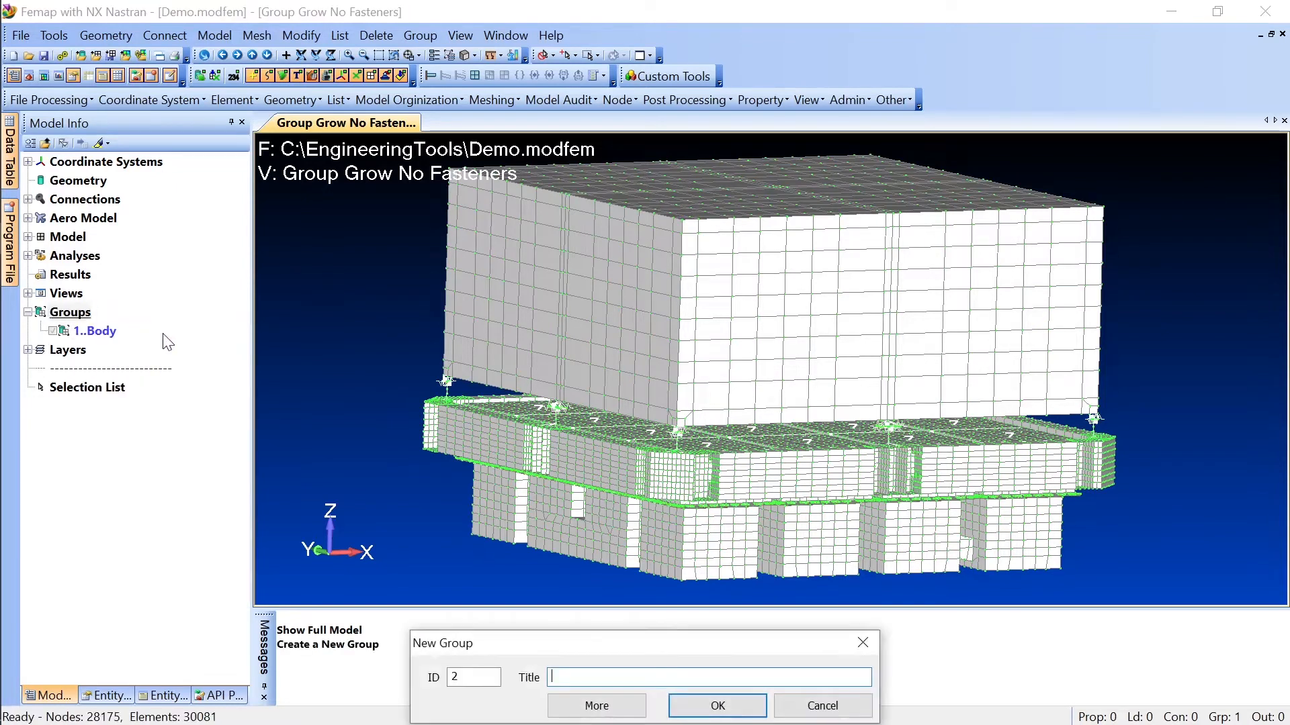
pyautogui.write('edge')
pyautogui.press('Return')
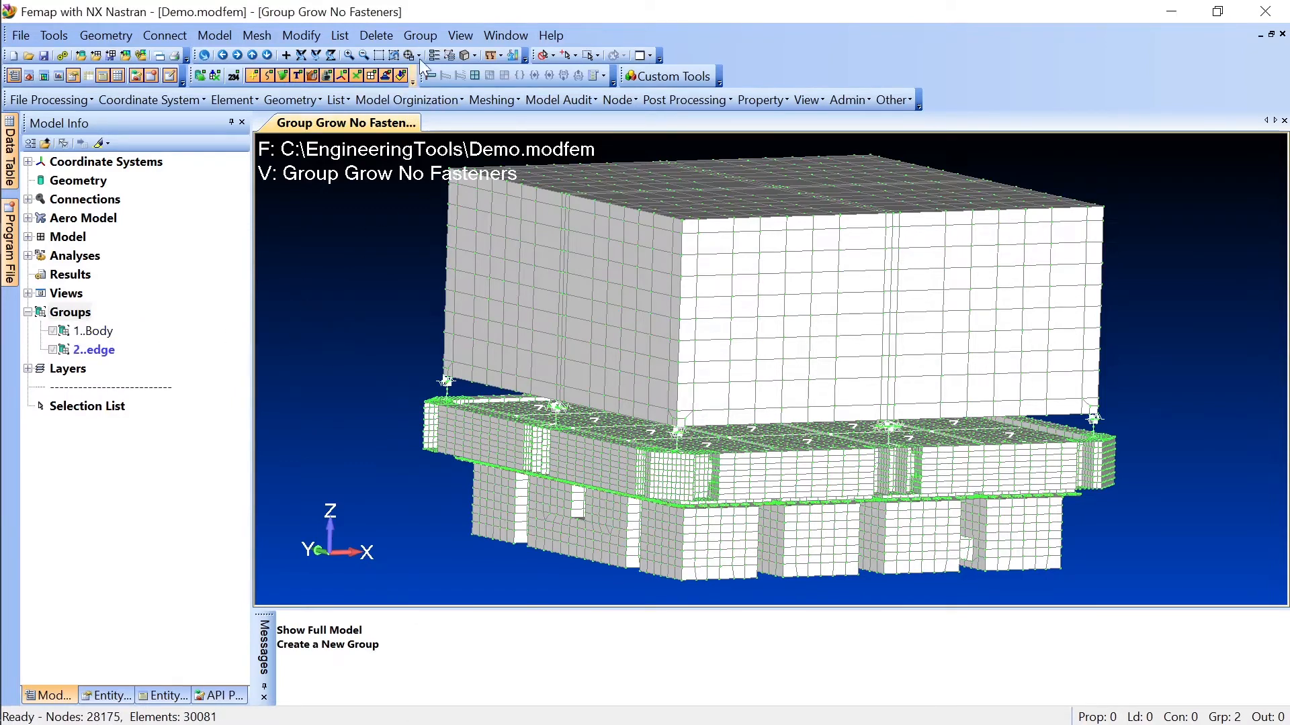
# Step: Add one element by ID from the corner of the frame's outer side wall to the edge group
pyautogui.click(420, 35)
pyautogui.moveTo(462, 379)
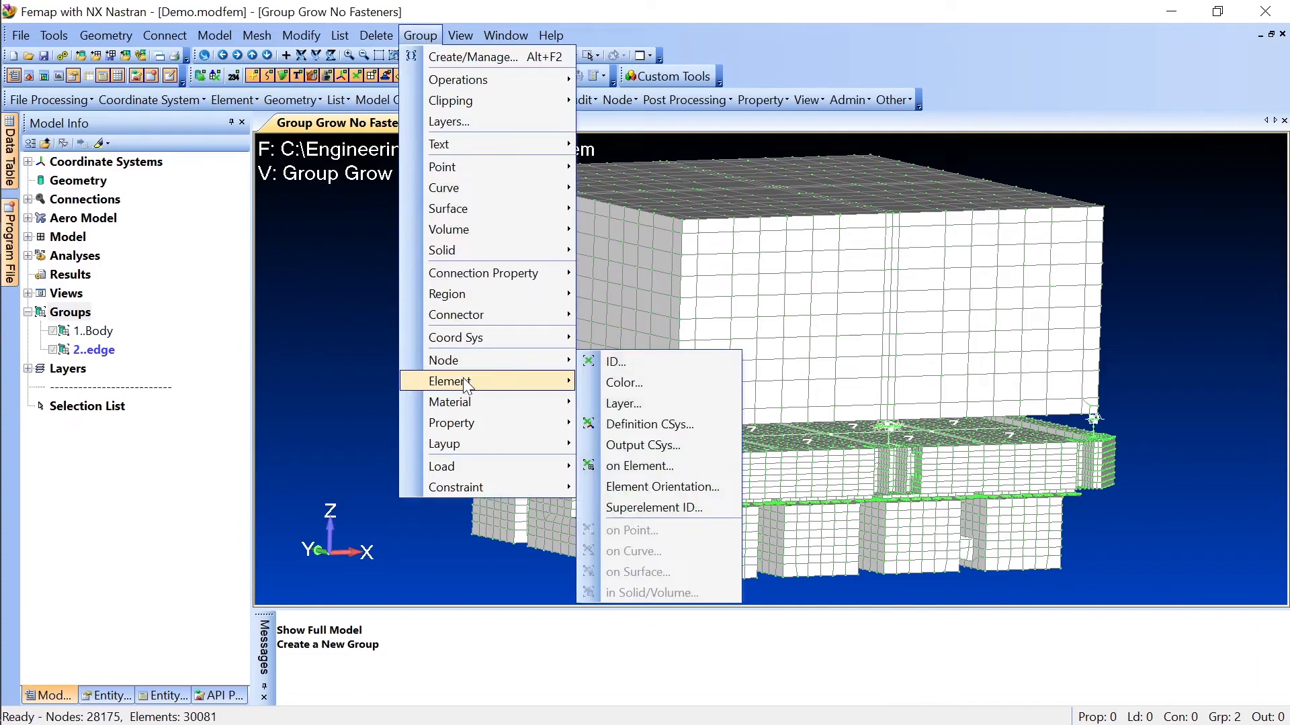
pyautogui.click(608, 379)
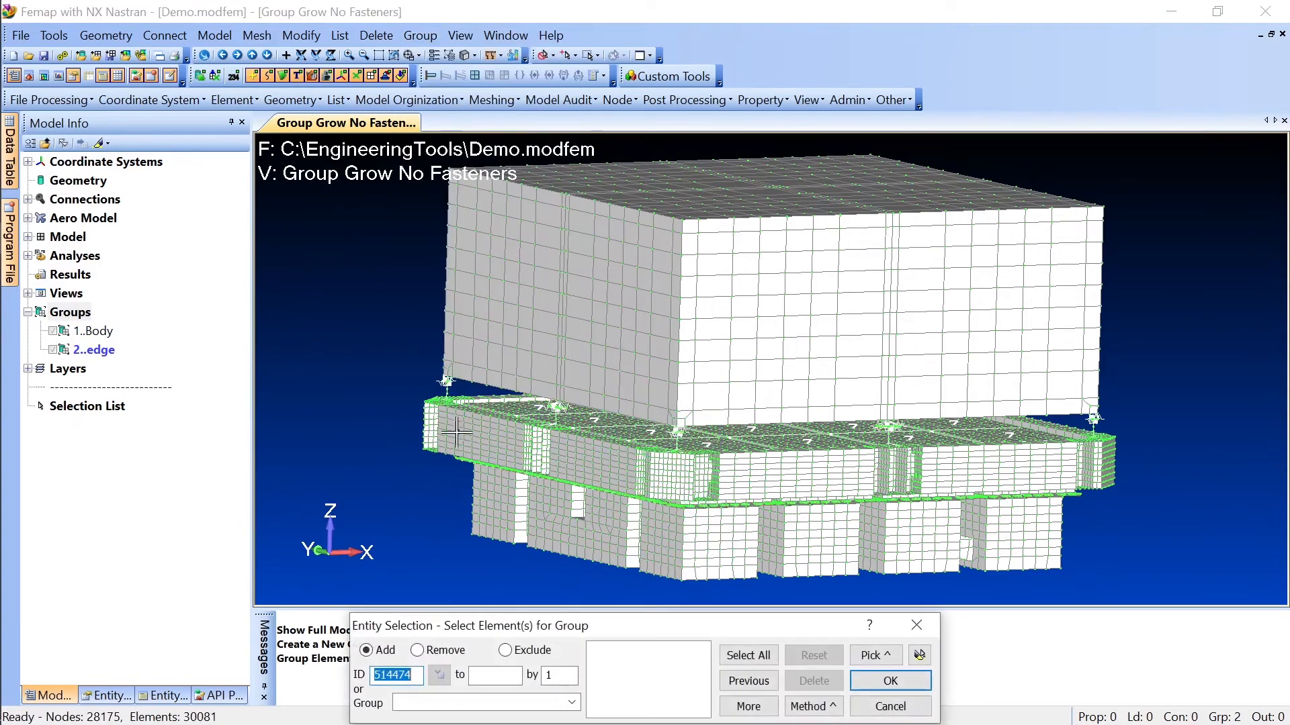
pyautogui.click(430, 422)
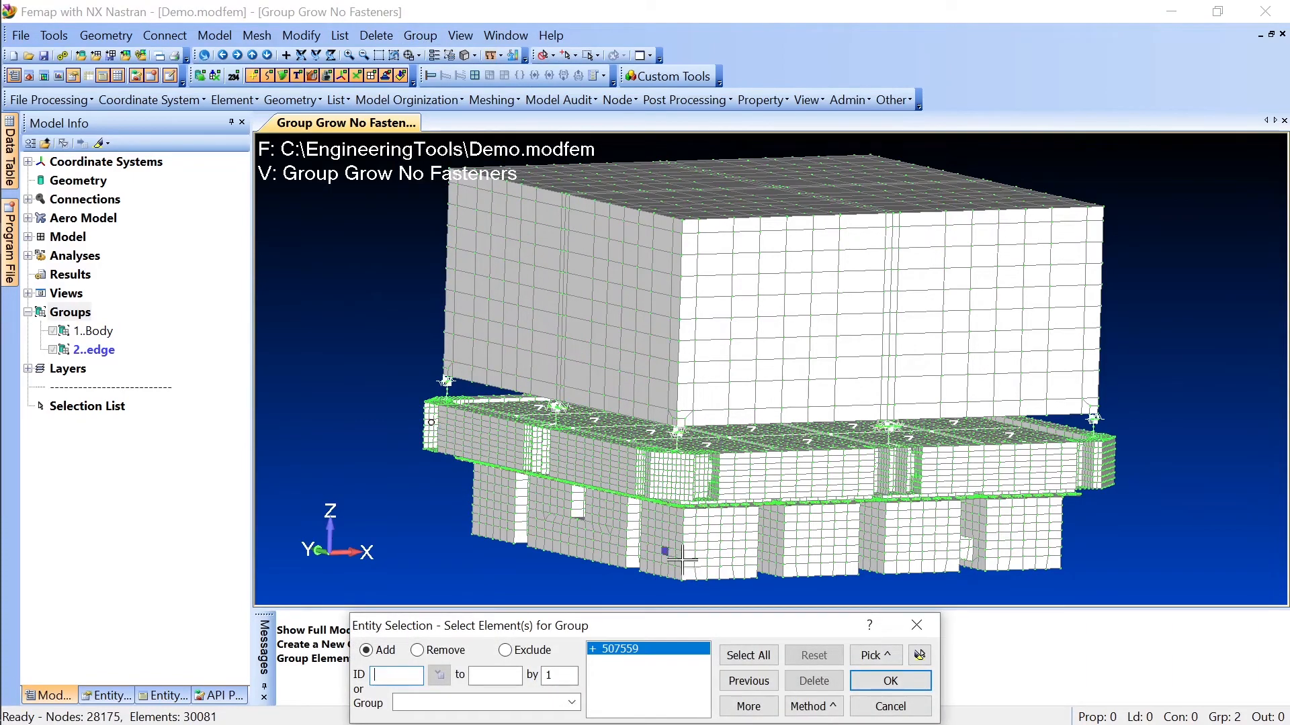
pyautogui.click(862, 681)
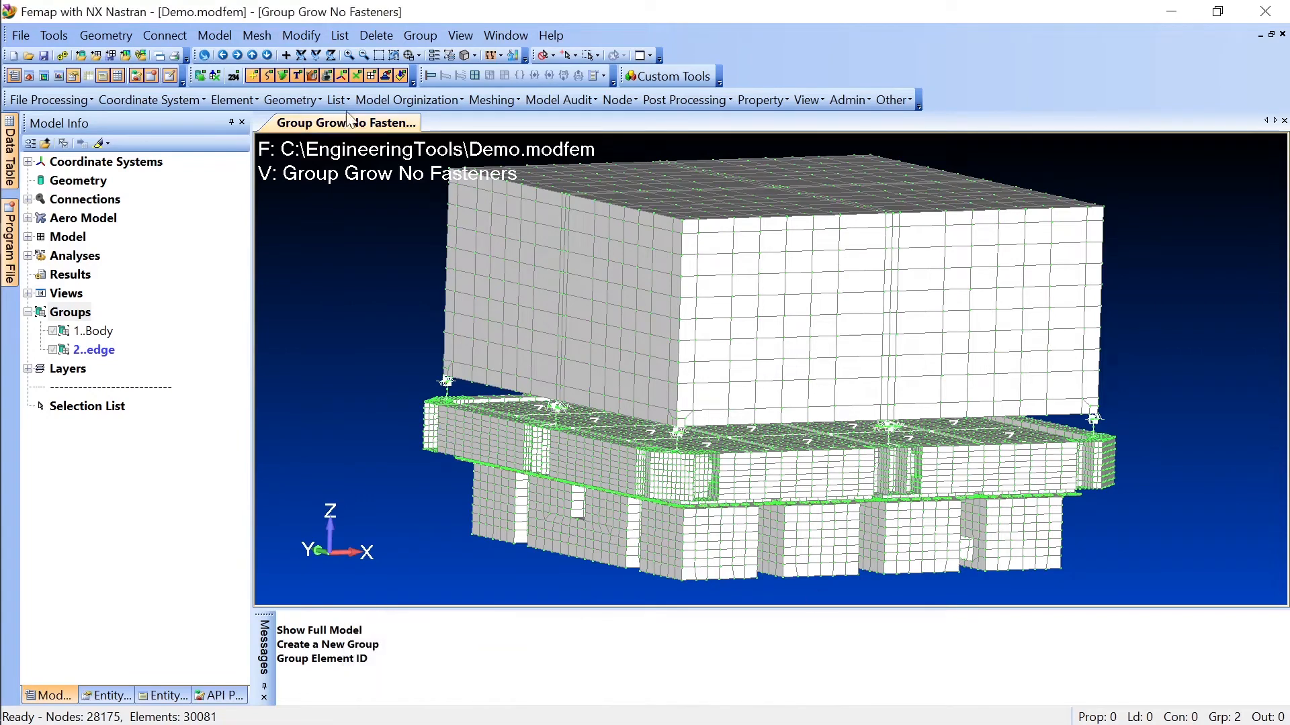
# Step: Run the Group Grow No Fasteners custom tool on the edge group, letting it continue past the timeout without asking again
pyautogui.click(410, 104)
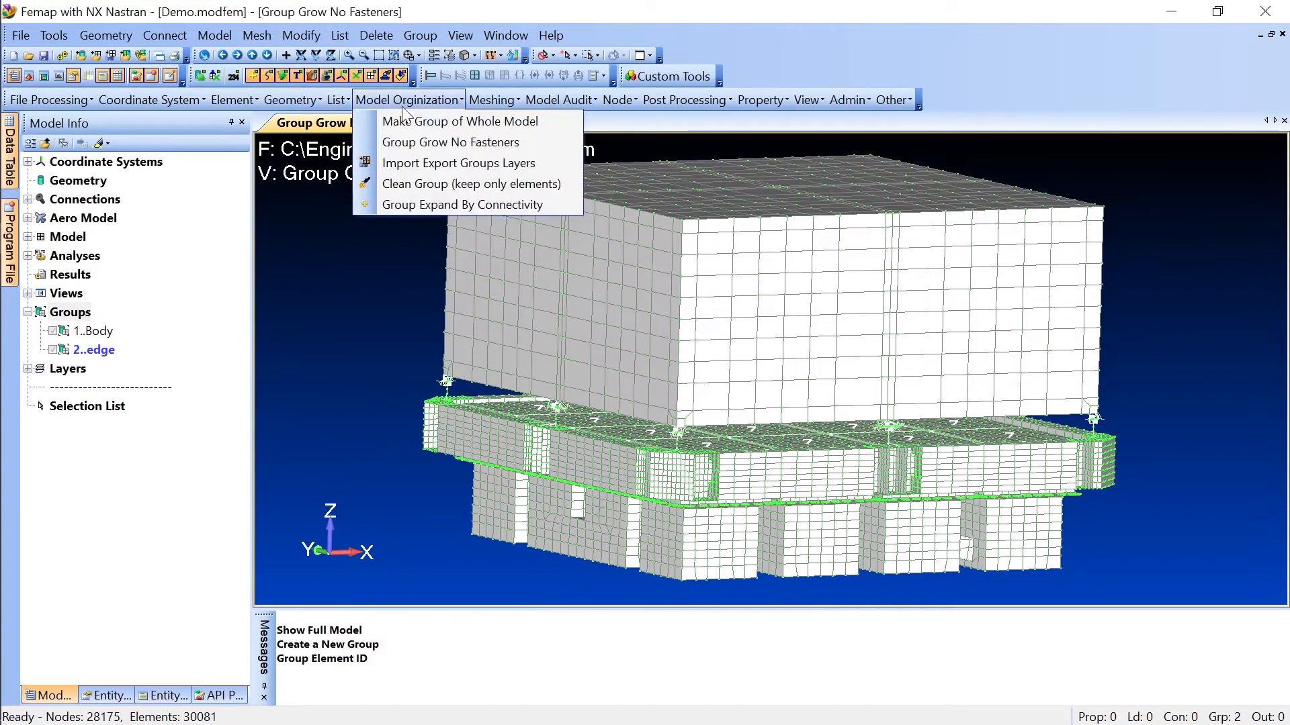
pyautogui.click(415, 143)
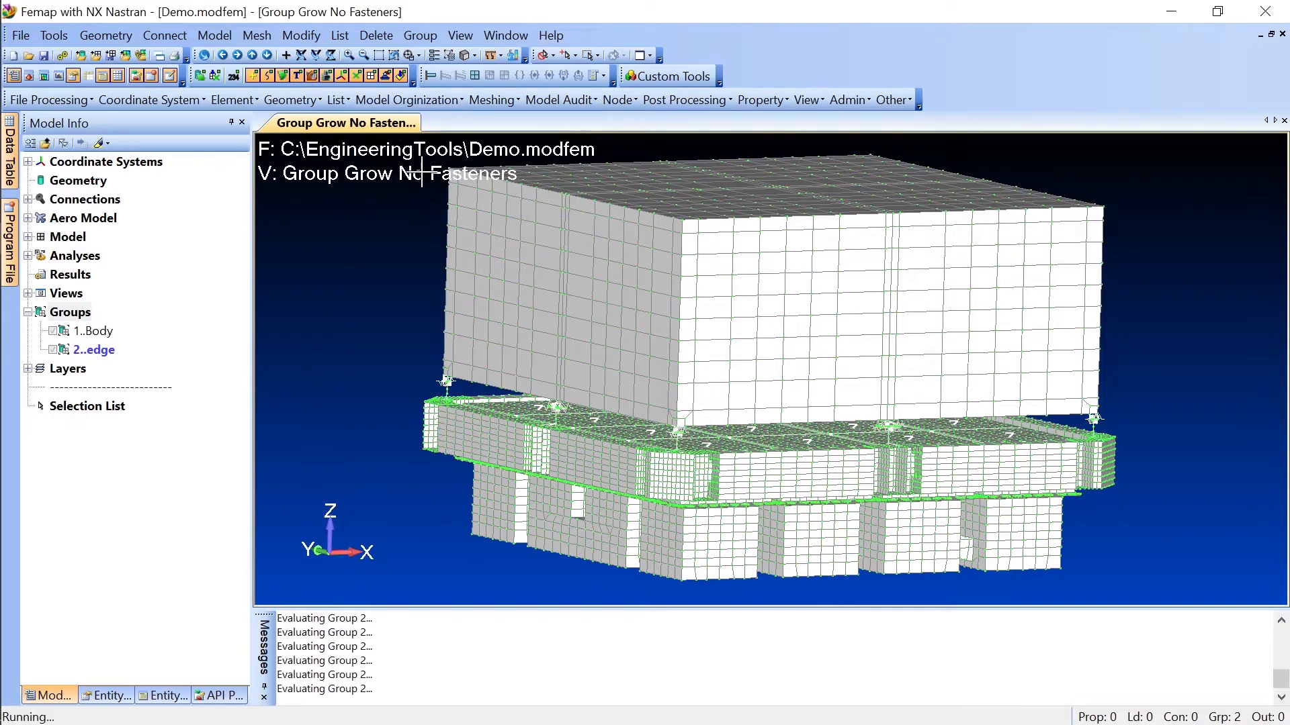
pyautogui.moveTo(619, 296); pyautogui.dragTo(249, 243)
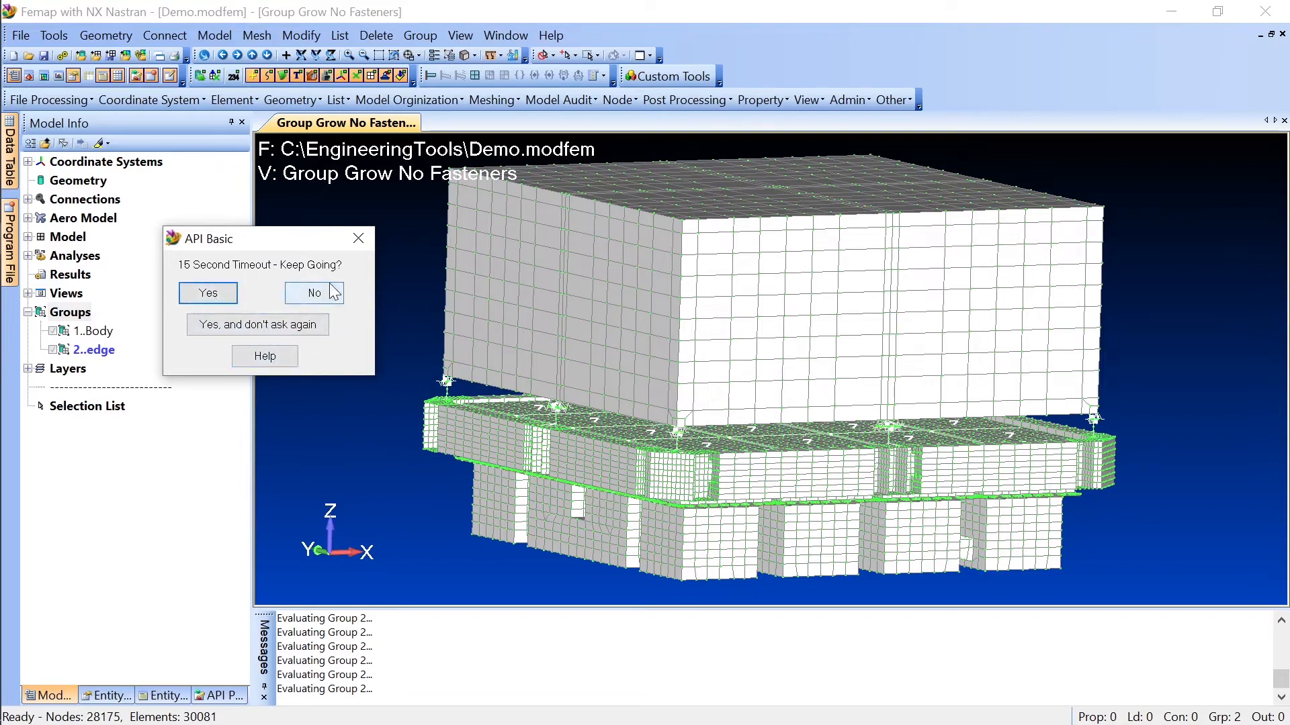
pyautogui.click(211, 303)
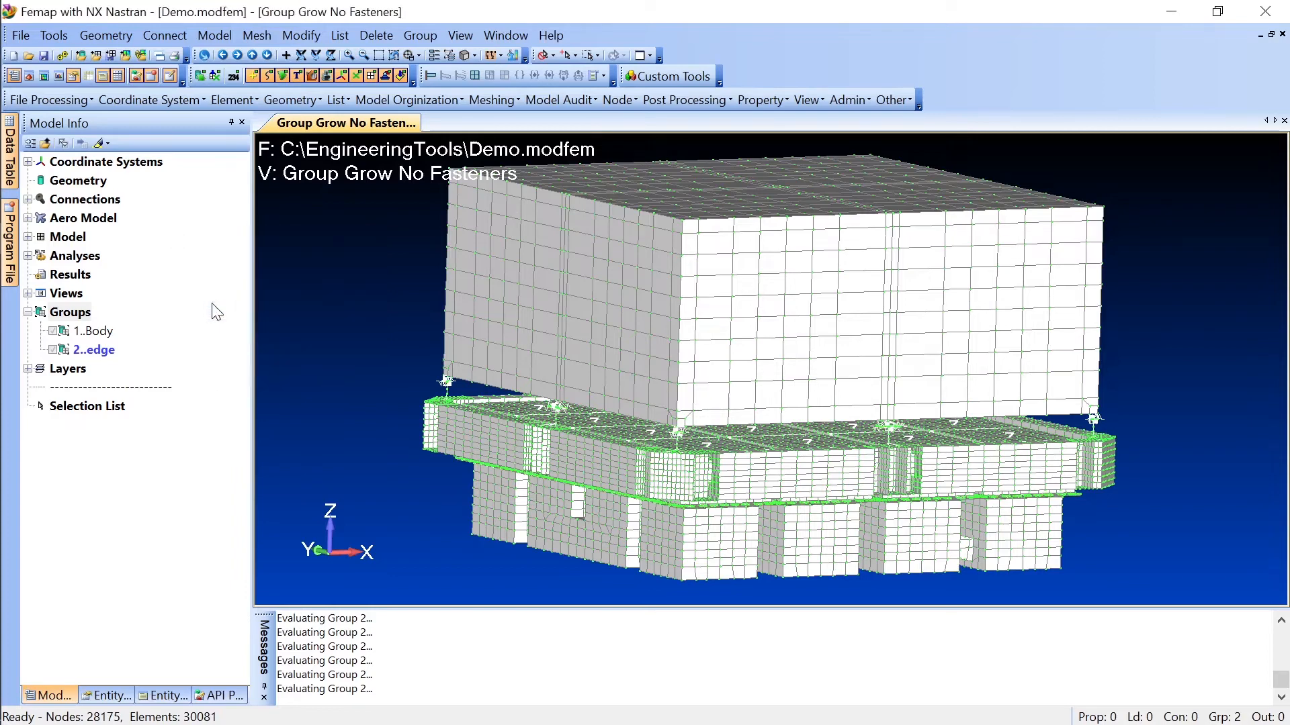
pyautogui.moveTo(635, 300); pyautogui.dragTo(279, 253)
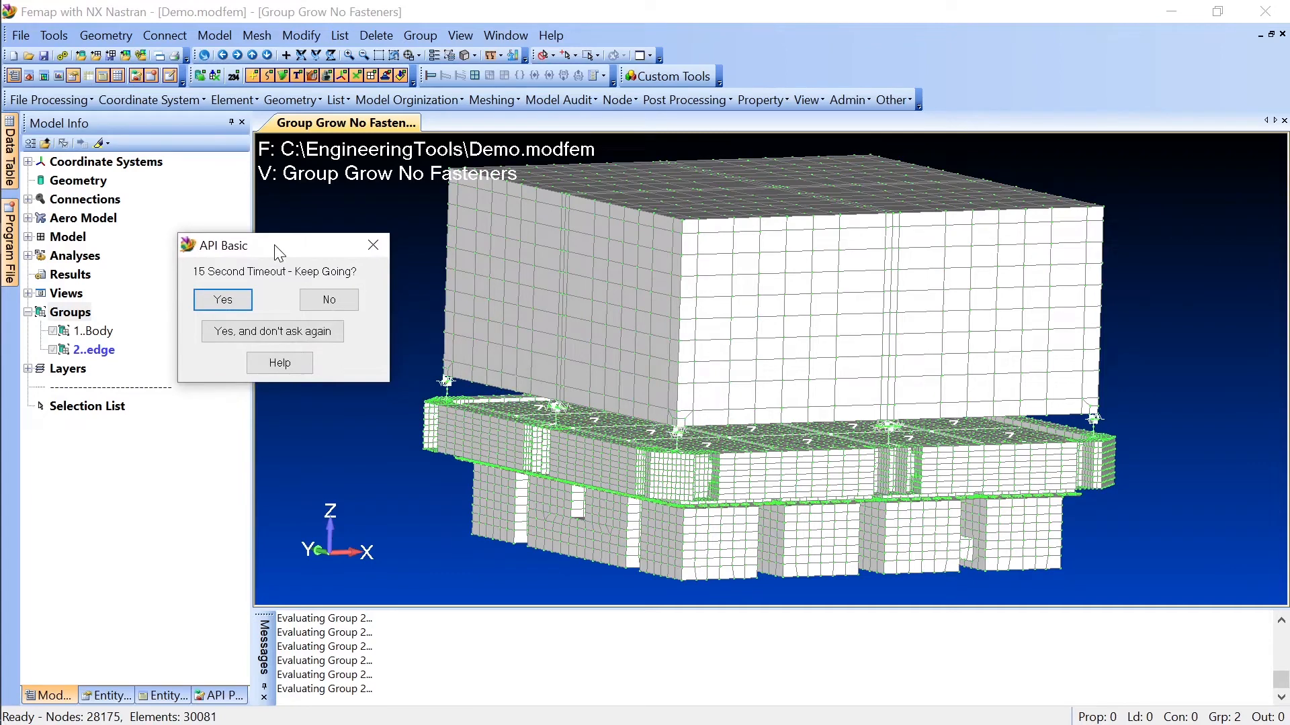
pyautogui.moveTo(271, 248); pyautogui.dragTo(276, 231)
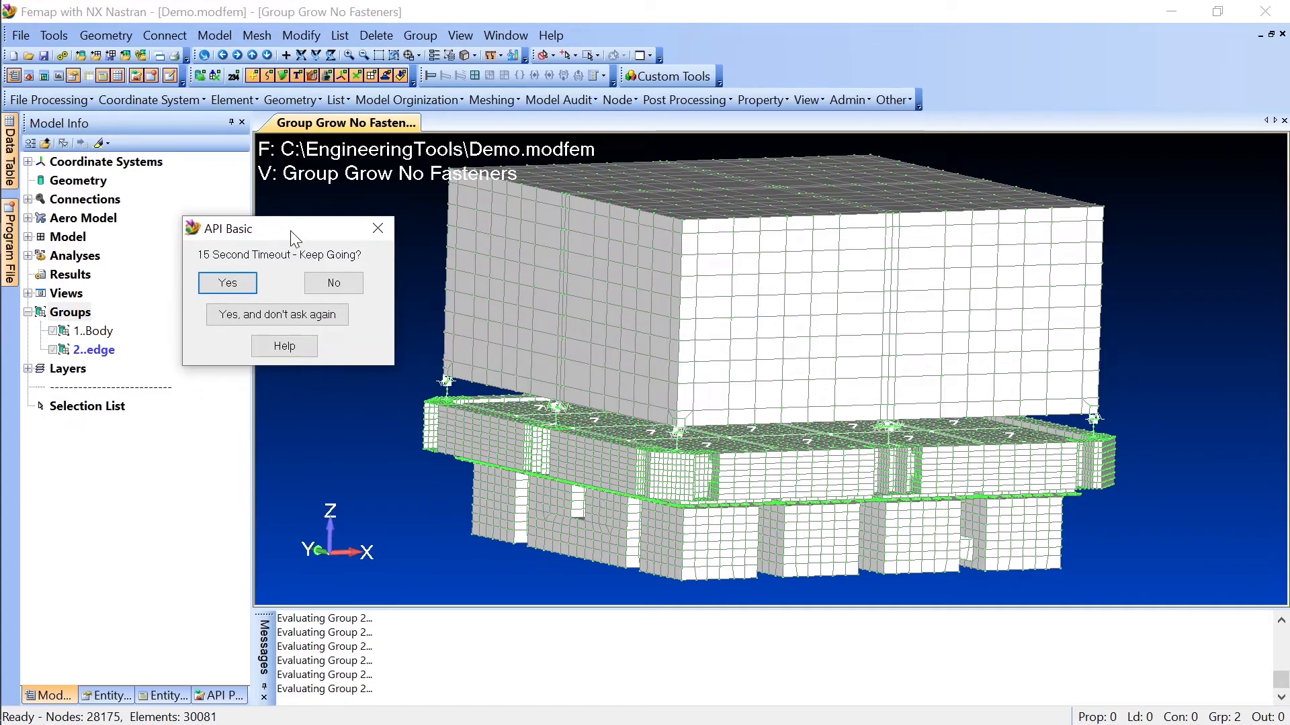
pyautogui.moveTo(284, 231); pyautogui.dragTo(271, 222)
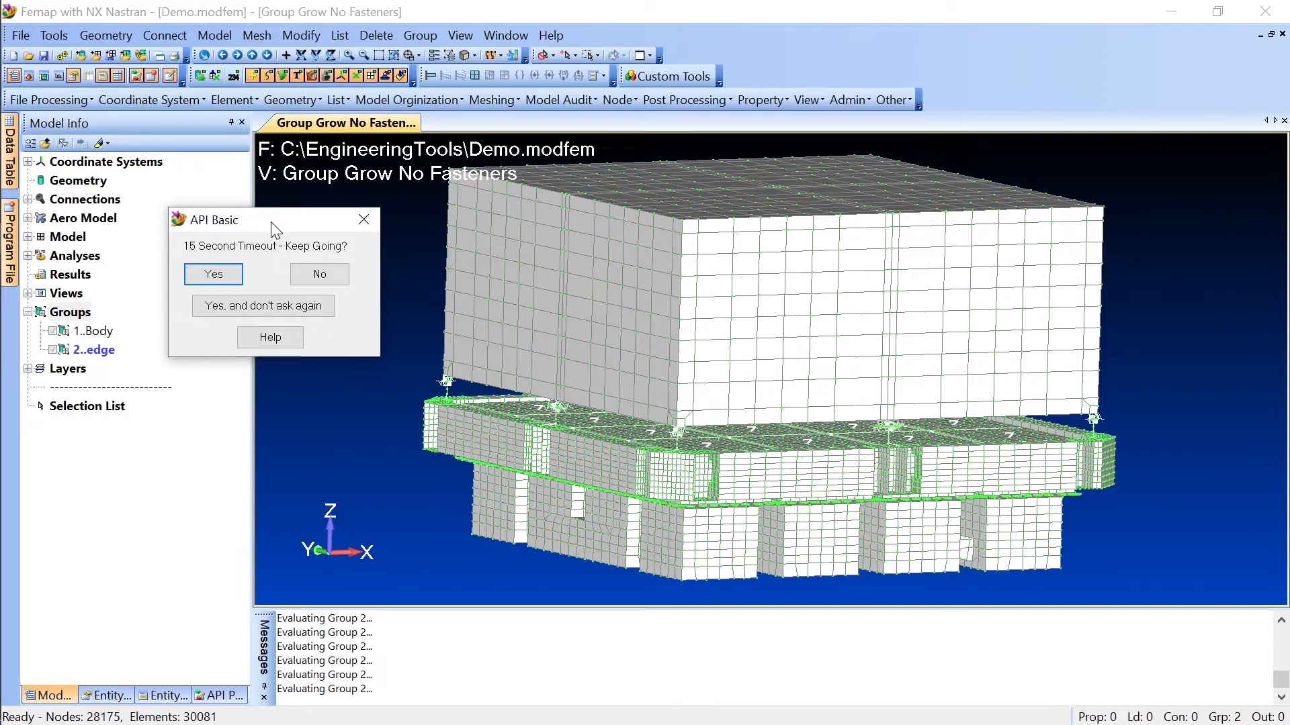
pyautogui.moveTo(265, 223)
pyautogui.mouseDown()
pyautogui.moveTo(267, 236)
pyautogui.moveTo(260, 227)
pyautogui.mouseUp()
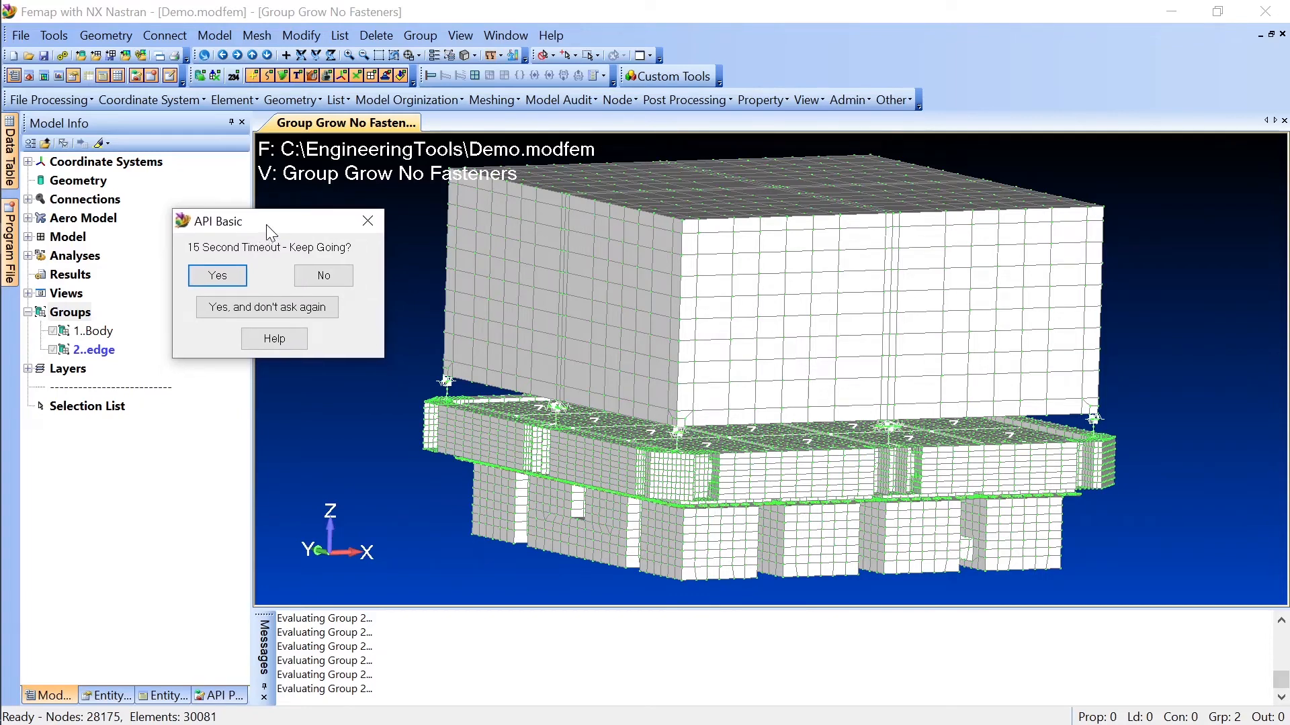
pyautogui.moveTo(266, 225); pyautogui.dragTo(270, 228)
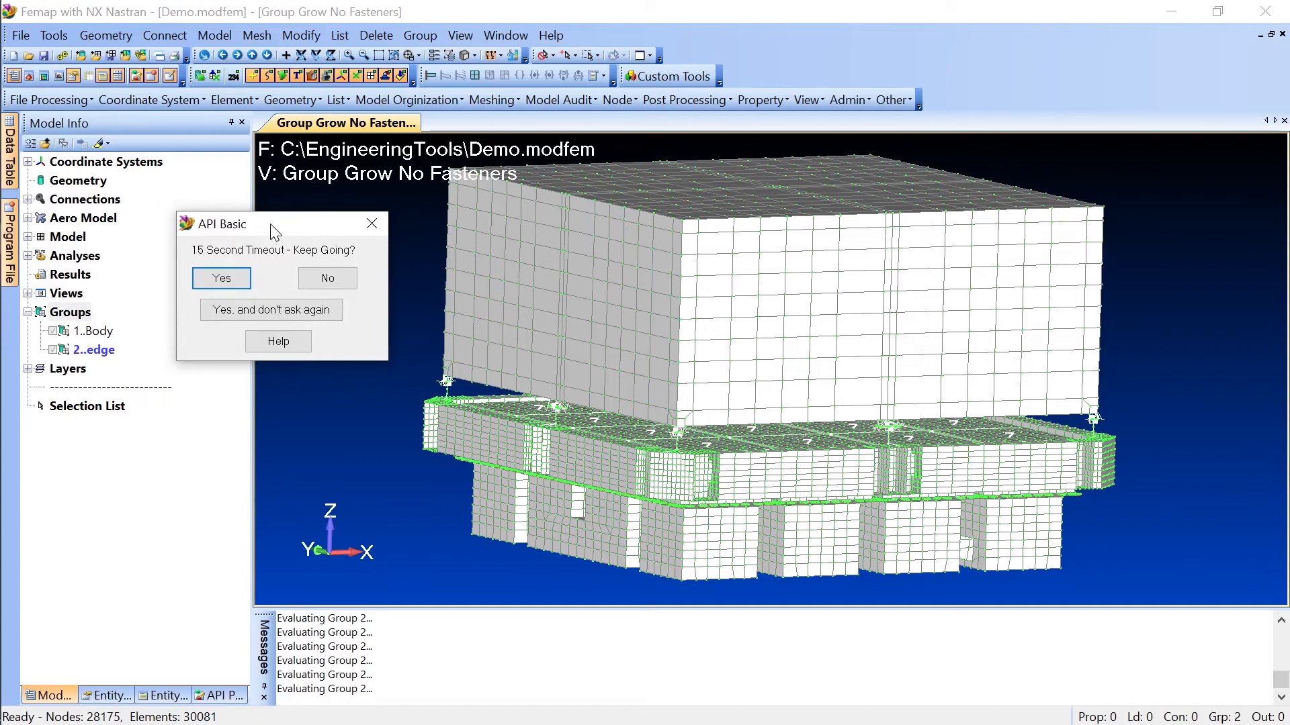
pyautogui.click(278, 311)
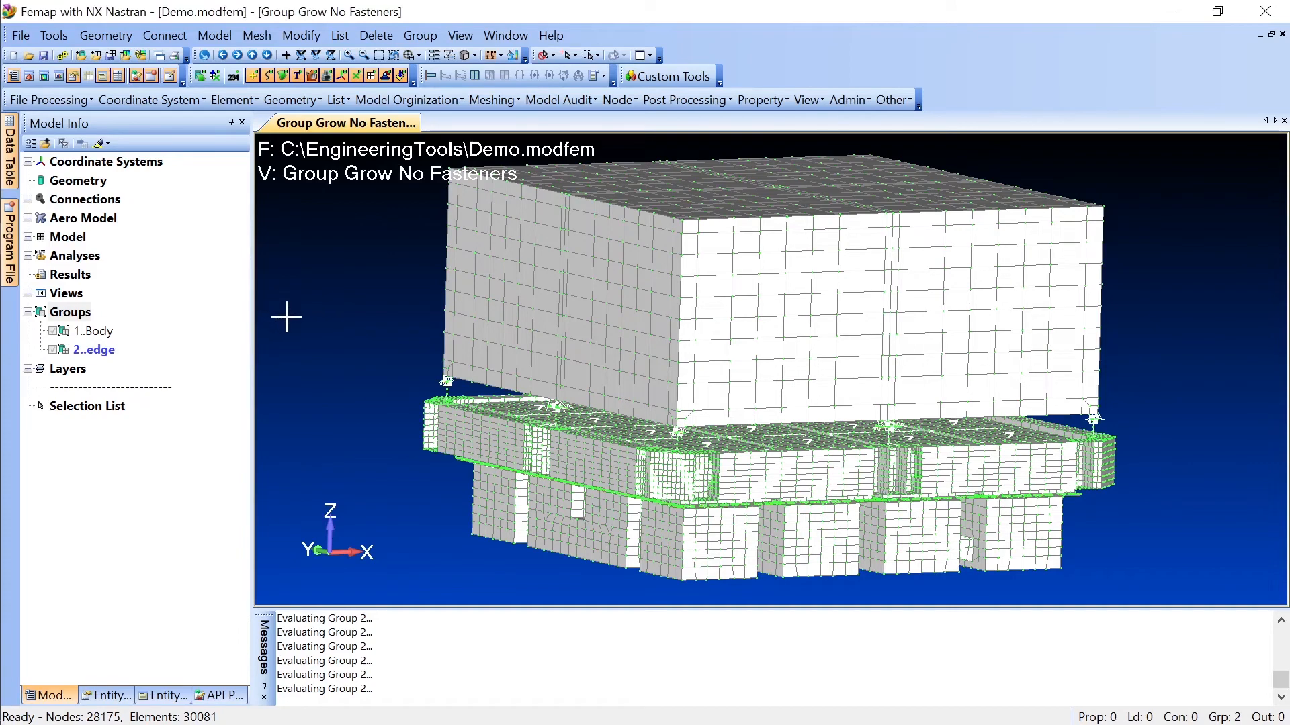
# Step: Display only the active edge group to check its contents, and return to the full model display
pyautogui.rightClick(101, 354)
pyautogui.click(182, 491)
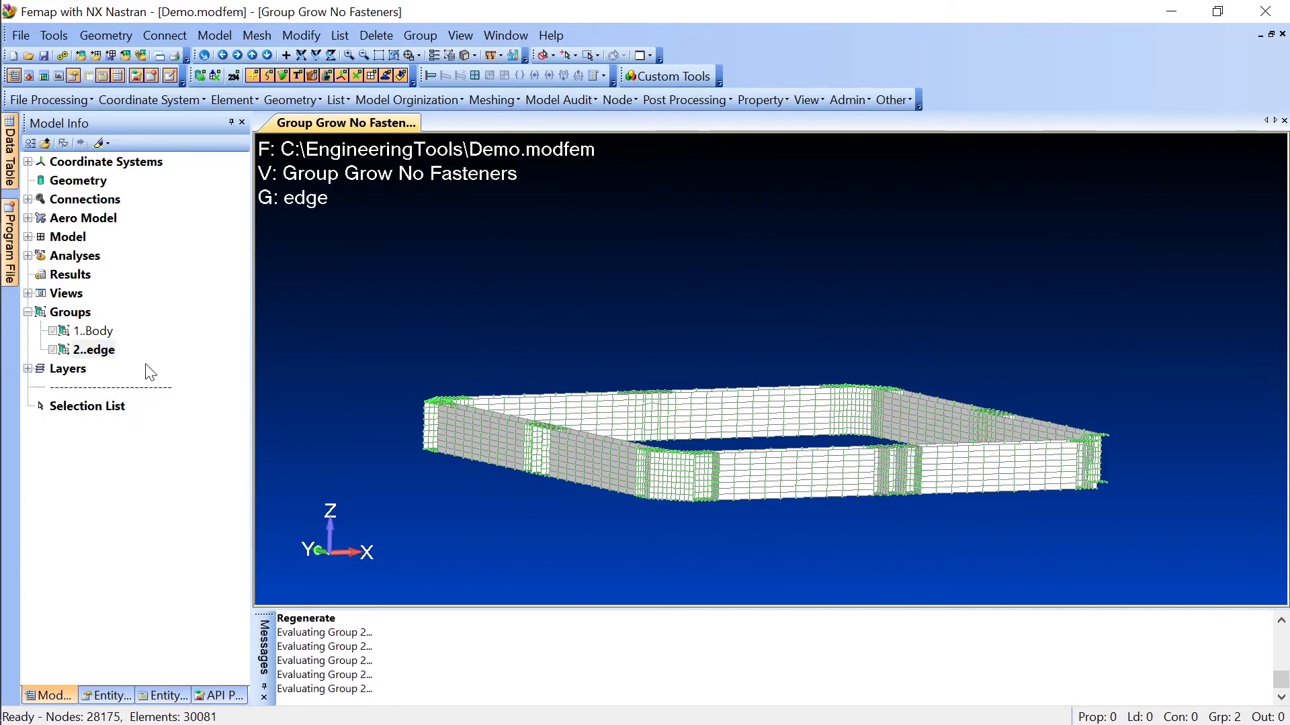
pyautogui.rightClick(100, 359)
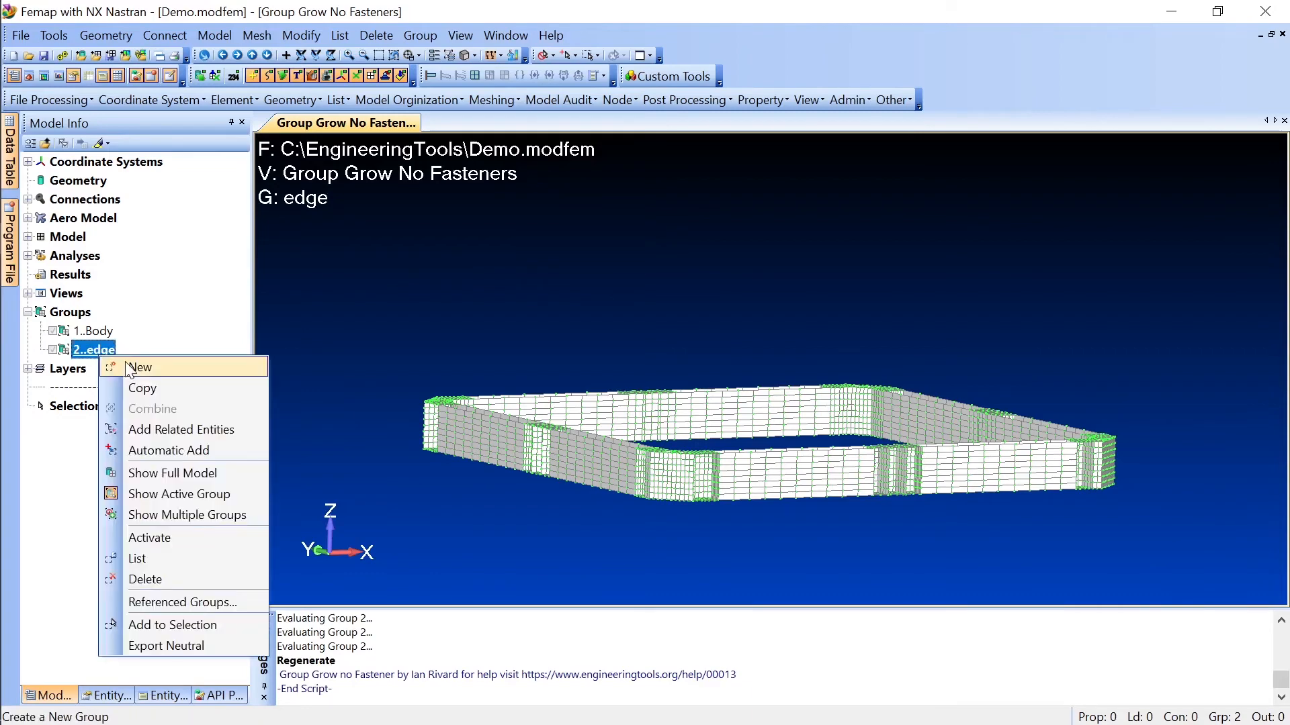
pyautogui.click(193, 479)
pyautogui.moveTo(362, 382); pyautogui.dragTo(400, 386, button='middle')
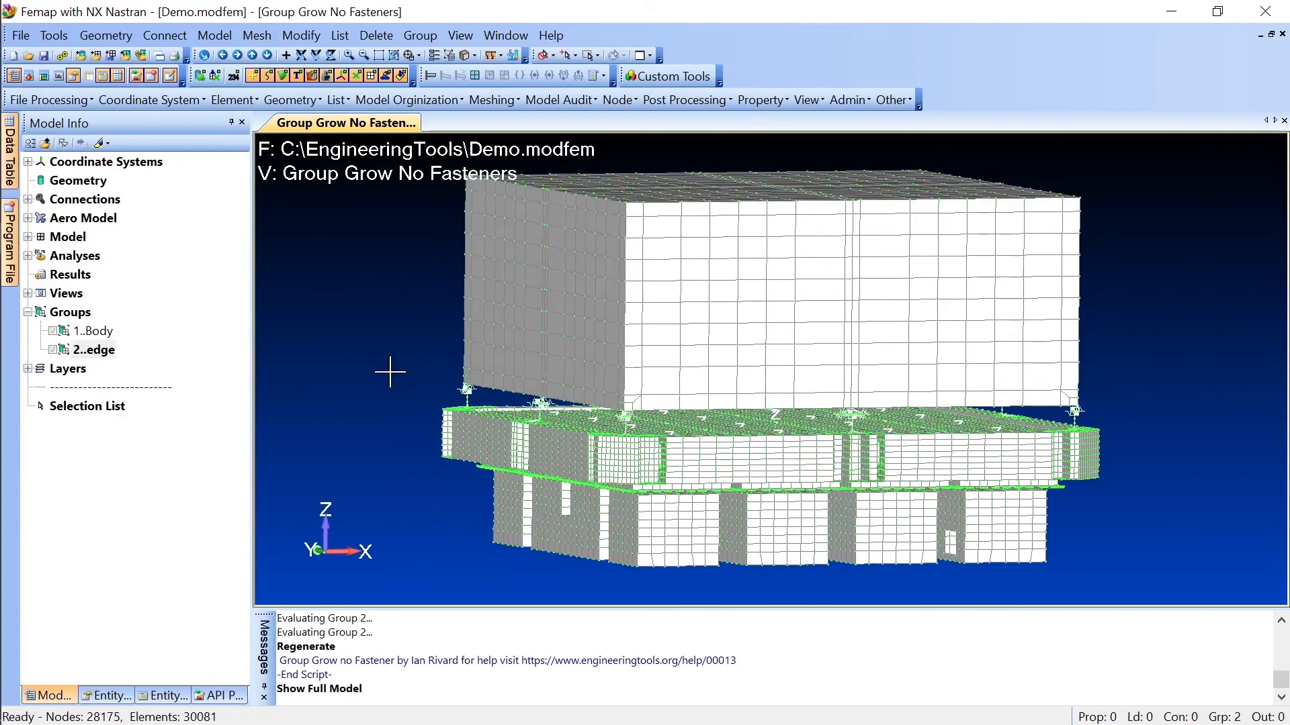
# Step: Display the edge and Body groups together, toggle the edge group's exclusion on and off, and return to the full model
pyautogui.rightClick(99, 354)
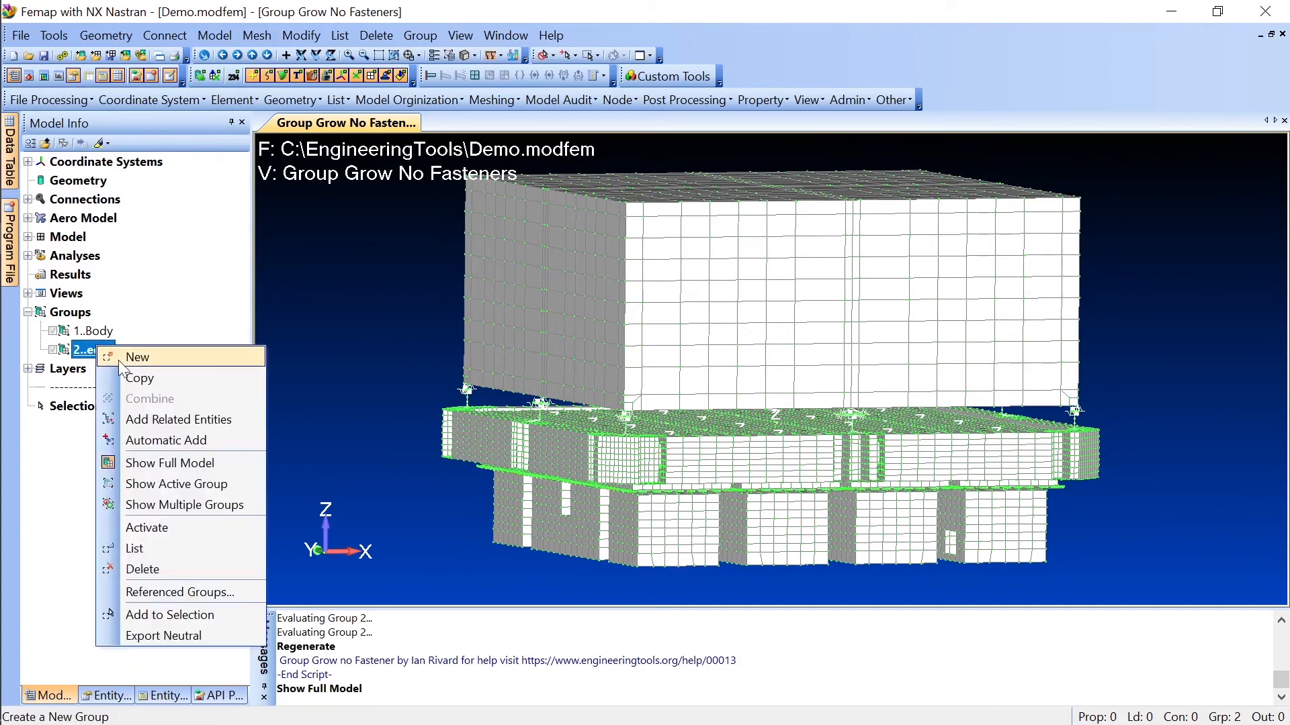
pyautogui.click(189, 504)
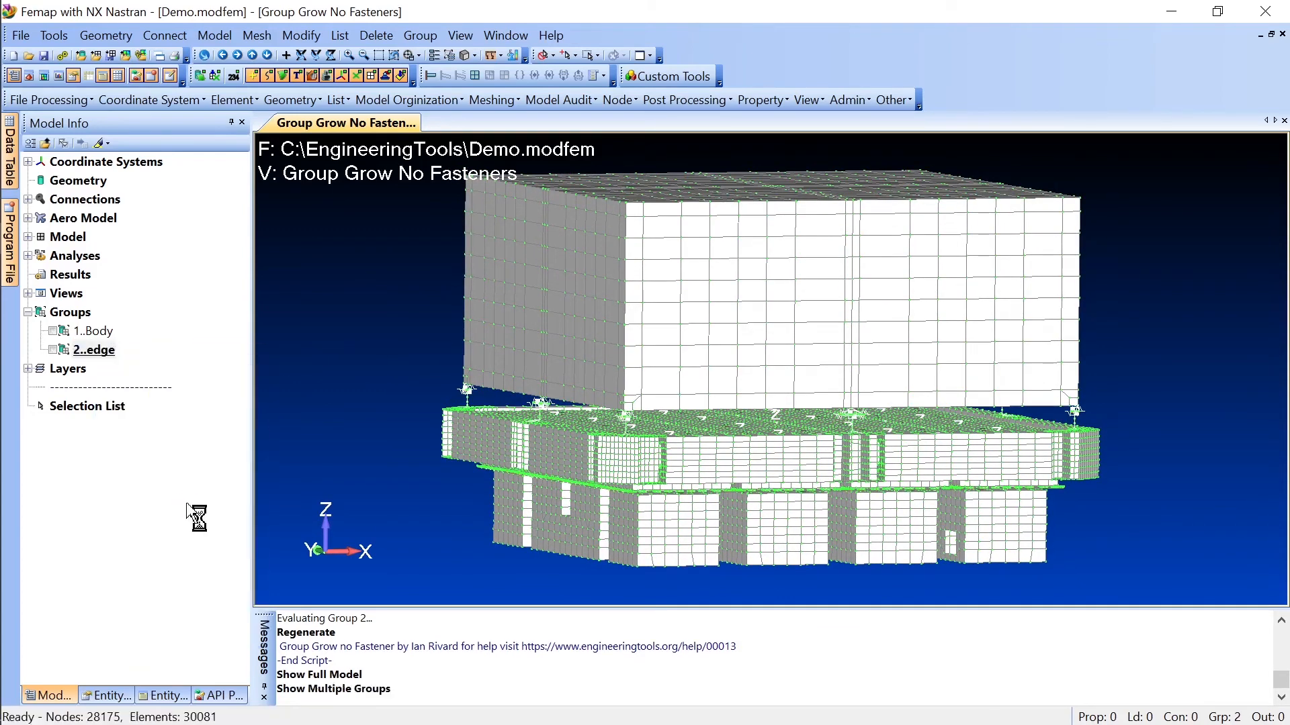
pyautogui.click(65, 350)
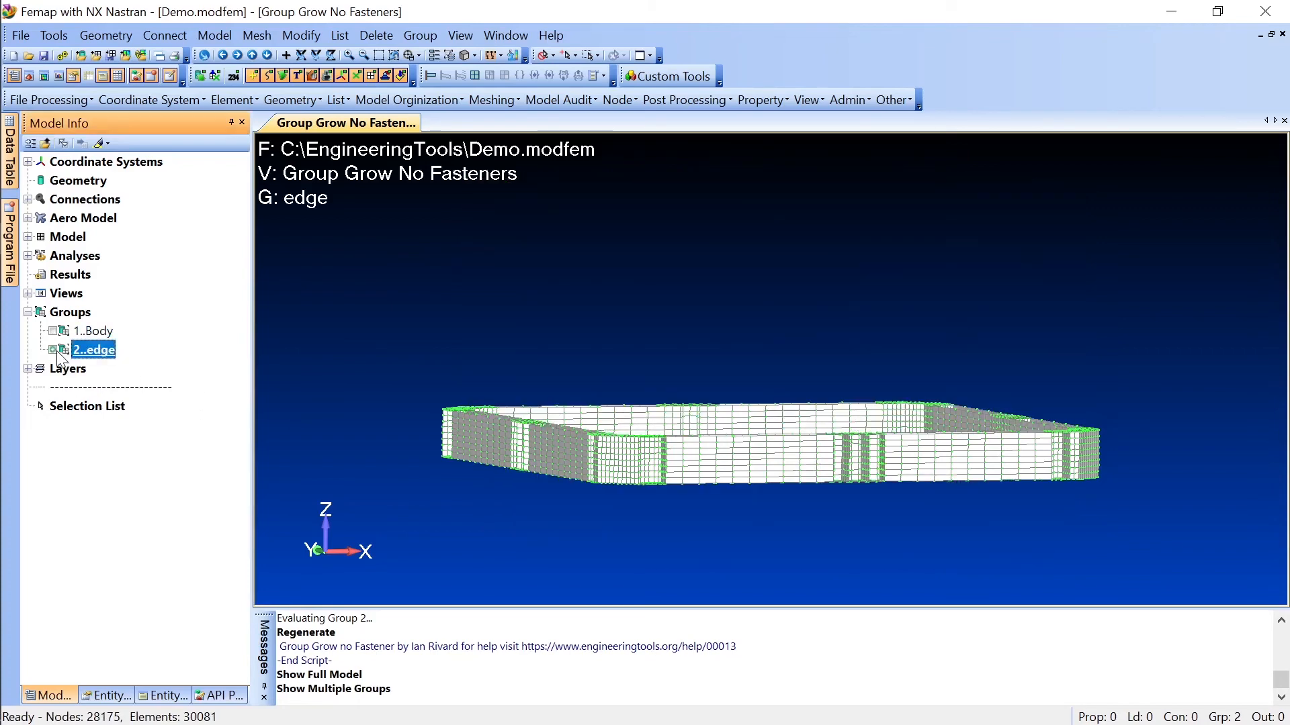
pyautogui.click(54, 333)
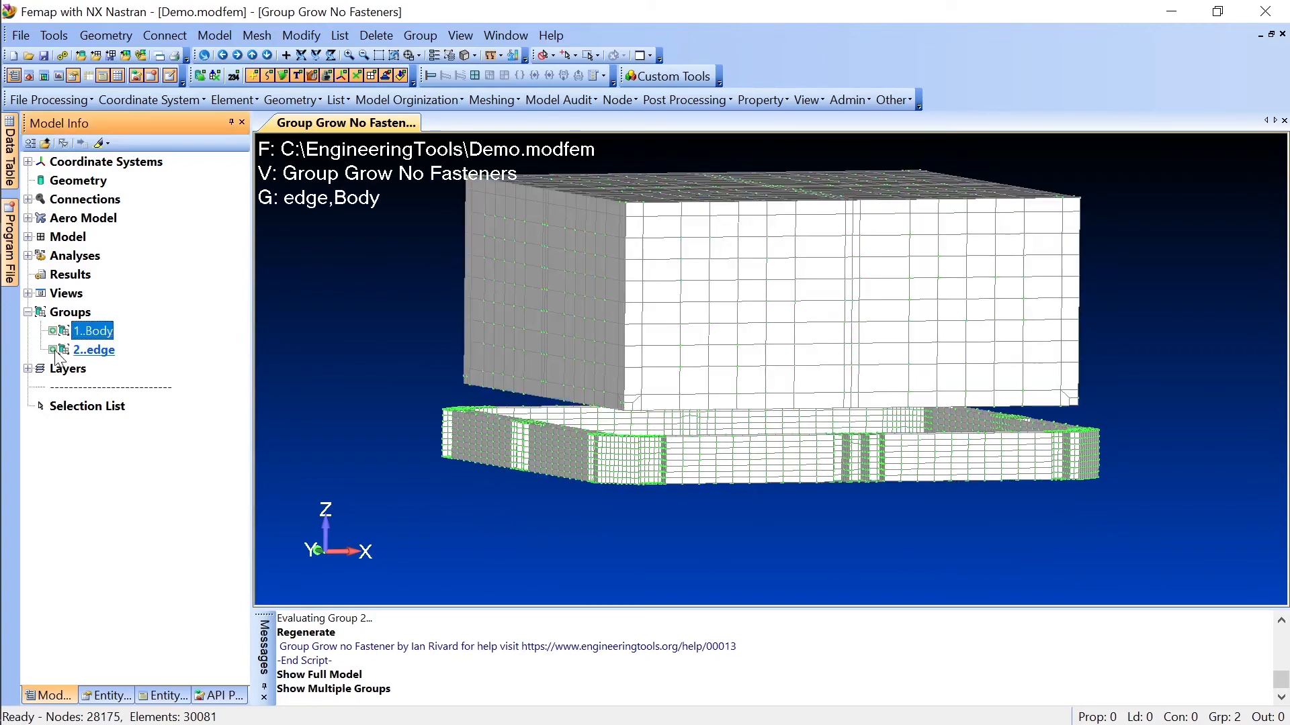
pyautogui.click(53, 349)
pyautogui.moveTo(383, 335); pyautogui.dragTo(351, 383, button='middle')
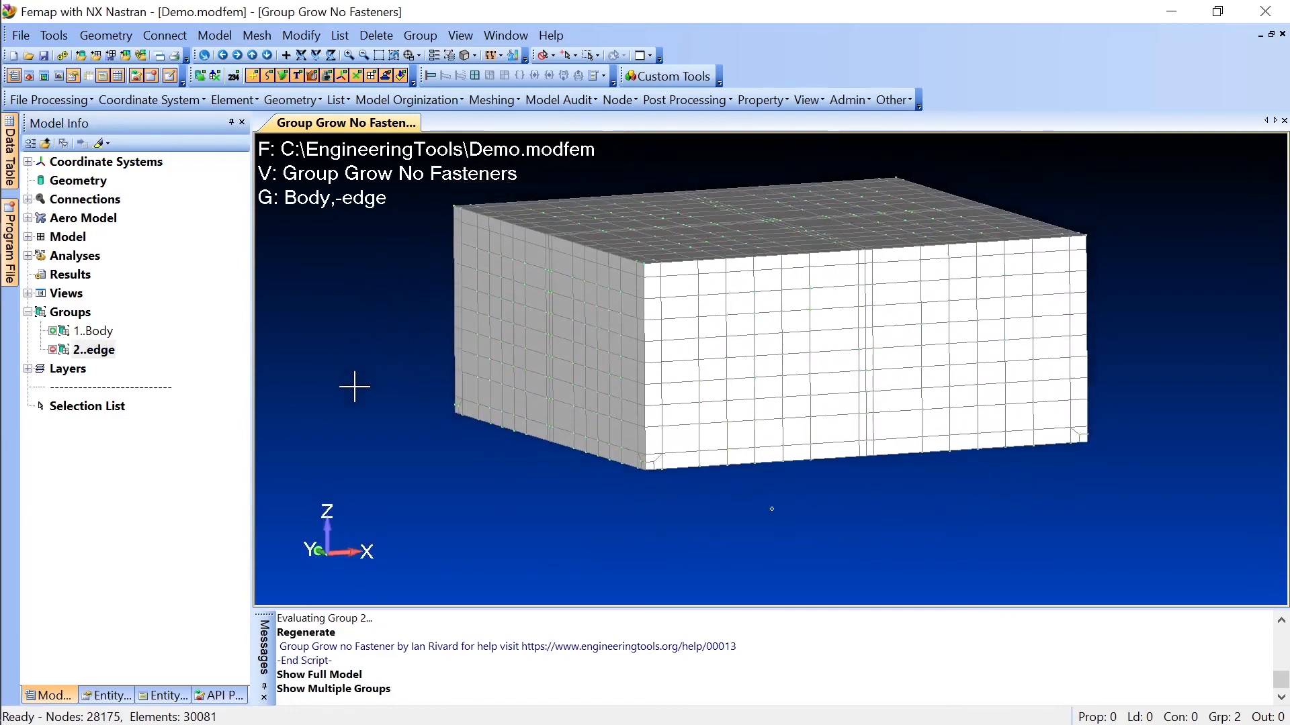
pyautogui.click(53, 350)
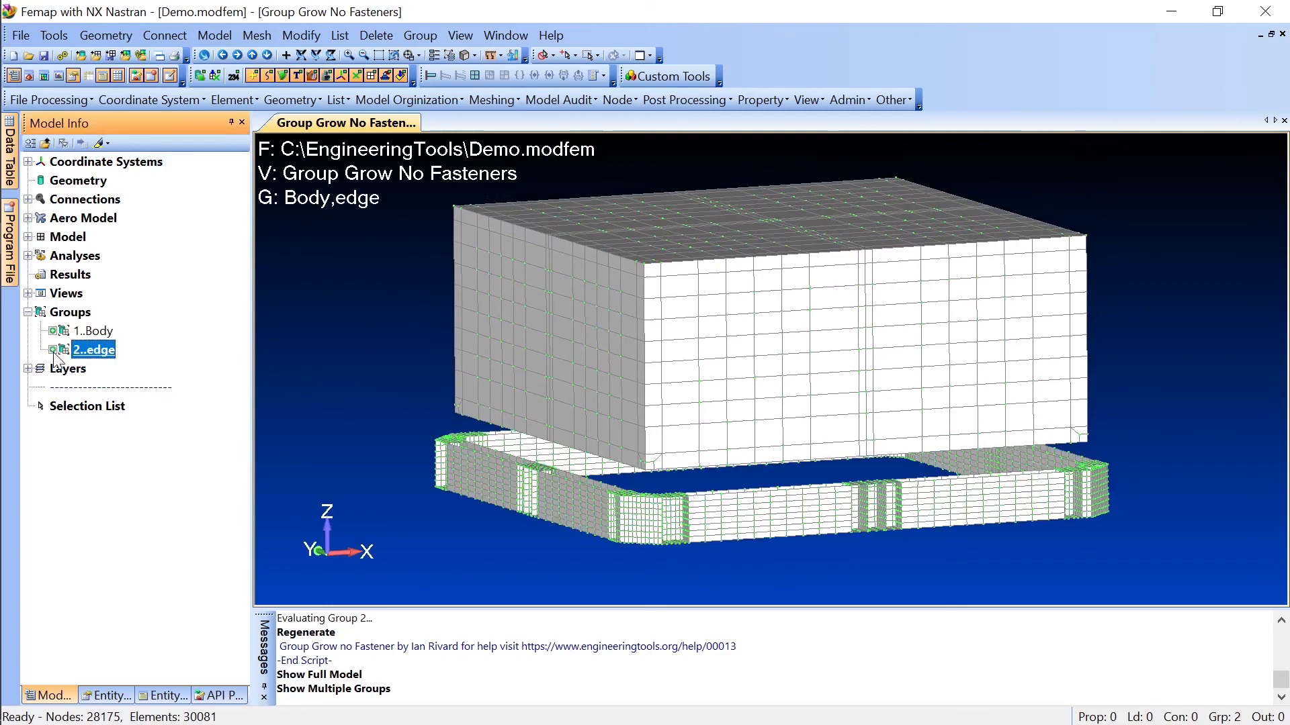
pyautogui.moveTo(287, 336)
pyautogui.mouseDown(button='middle')
pyautogui.moveTo(291, 294)
pyautogui.moveTo(279, 336)
pyautogui.mouseUp(button='middle')
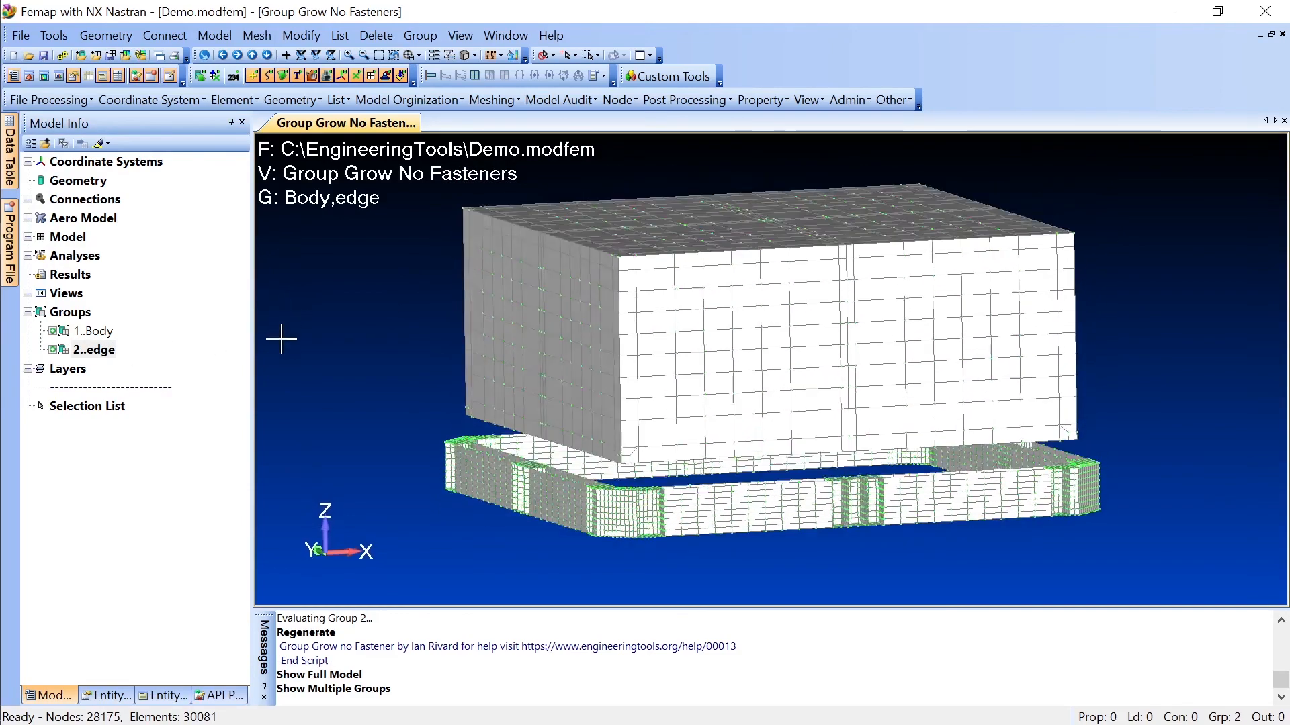
pyautogui.rightClick(97, 349)
pyautogui.click(167, 442)
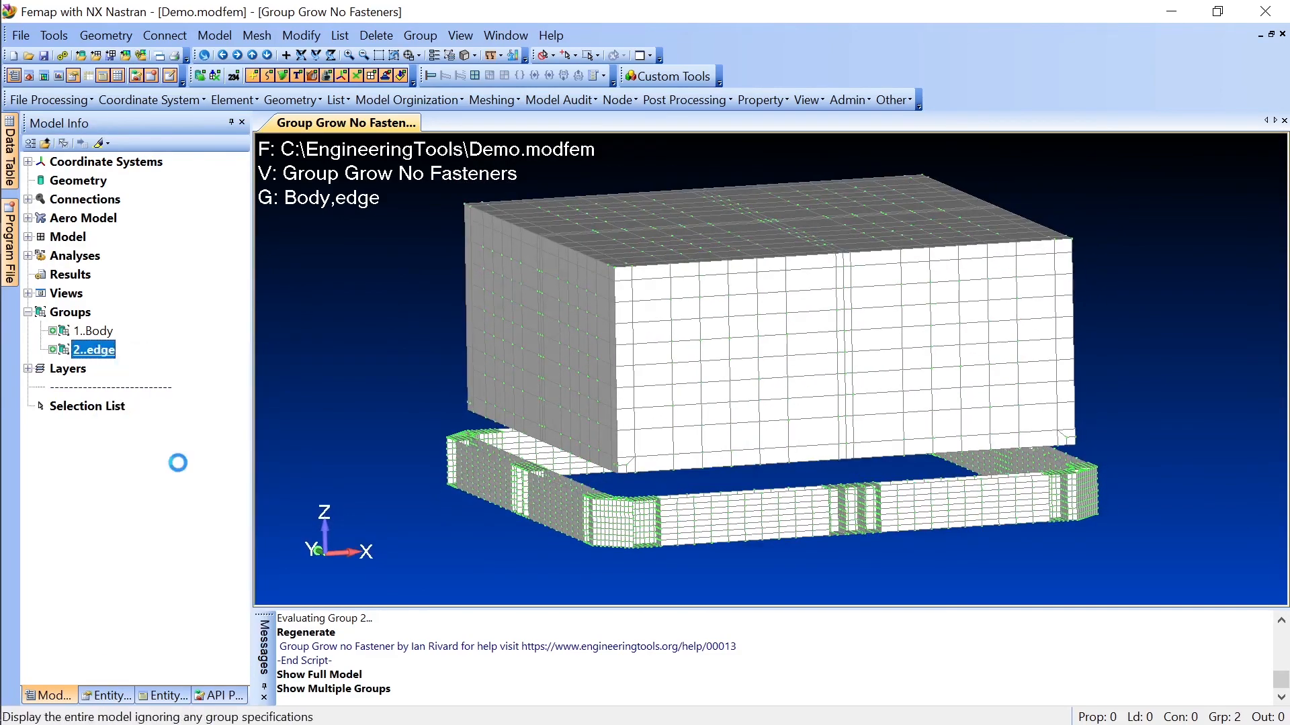